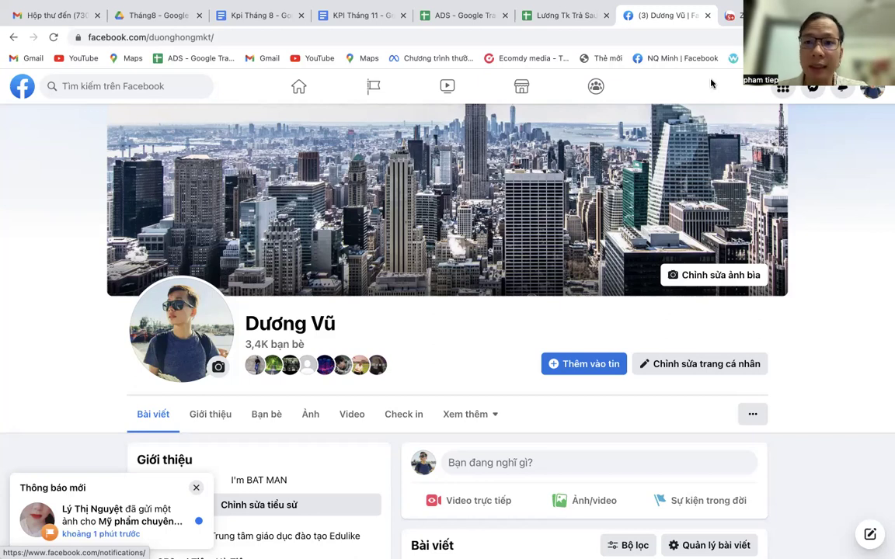
- From the Facebook page, open the browser's profile menu to pick another profile
mouse_move(722, 2)
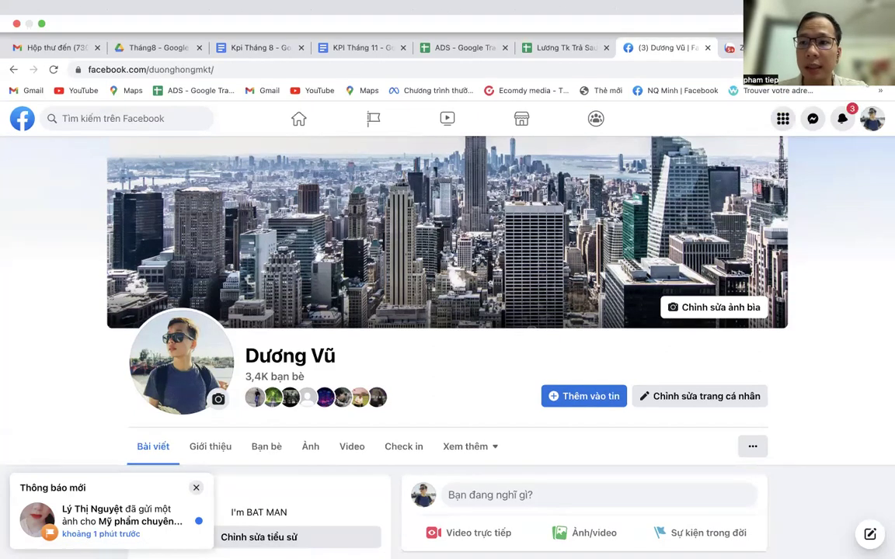
left_click(868, 69)
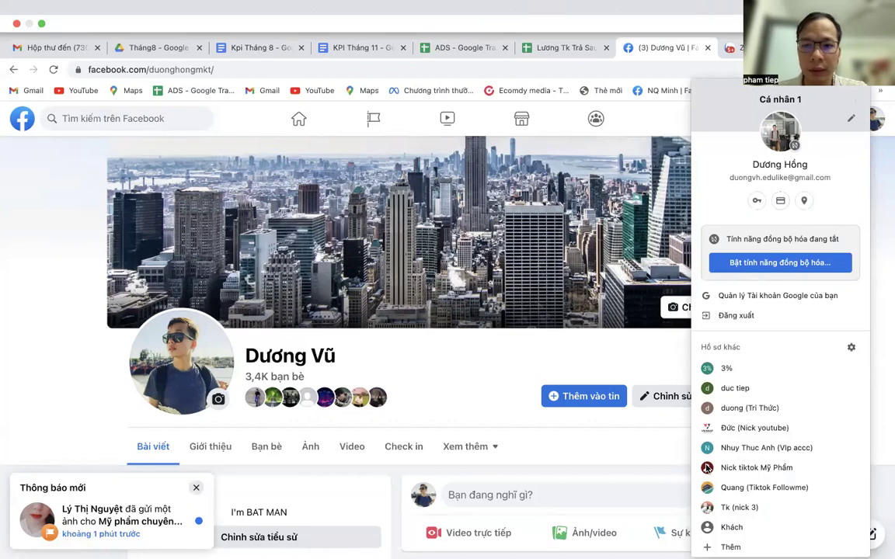
- Open Ads Manager in the TikTok cosmetics profile, check automatic payment, and view the 88.46 USD balance
left_click(707, 468)
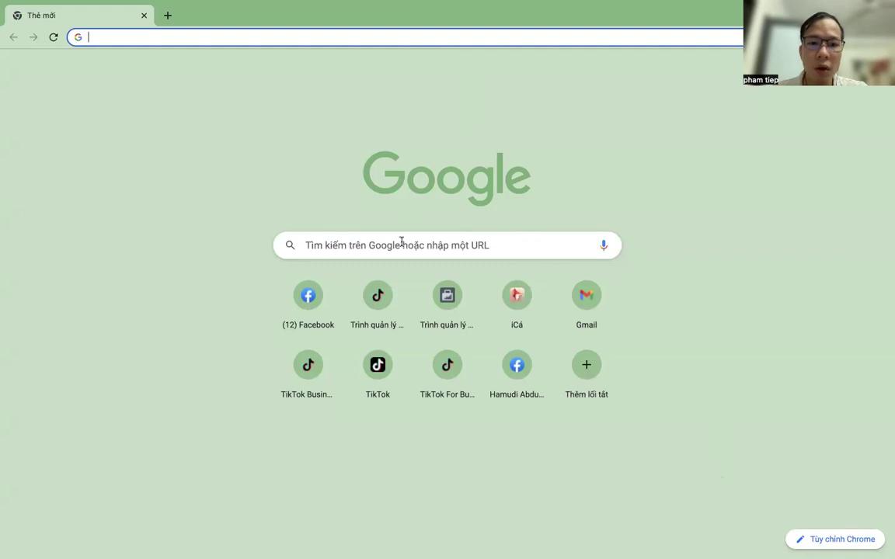
left_click(387, 291)
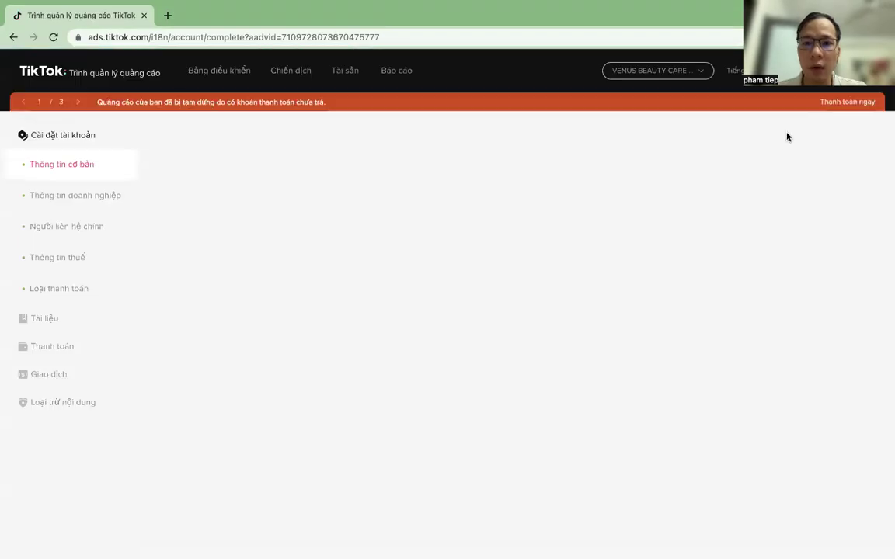
scroll(247, 186, "down", 10)
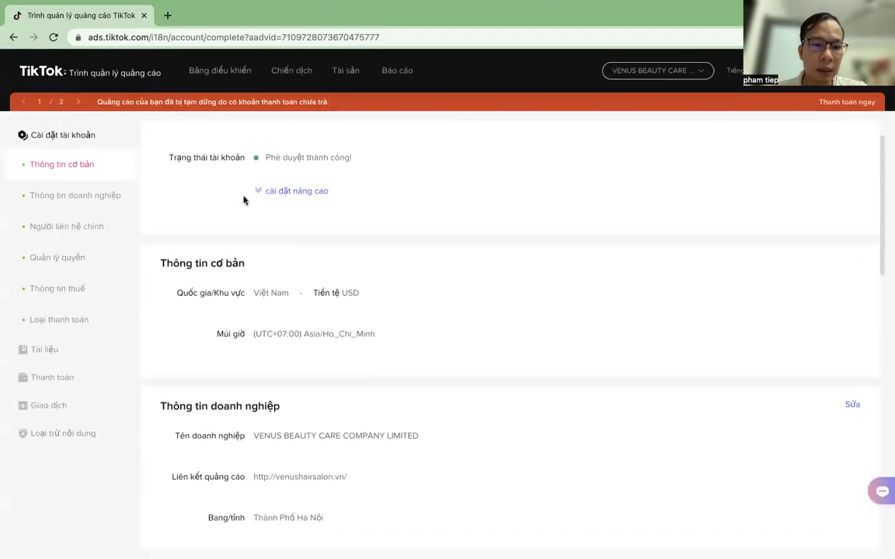
scroll(243, 200, "down", 5)
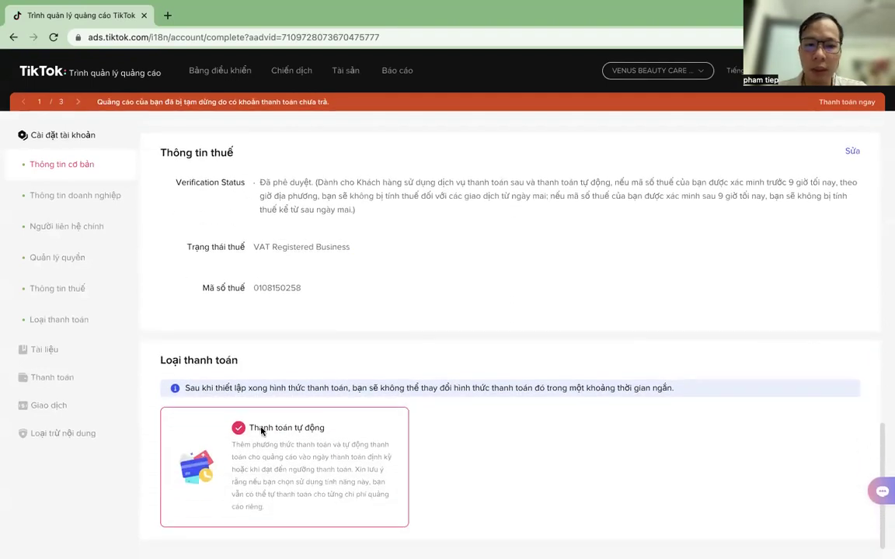
left_click_drag(251, 429, 324, 437)
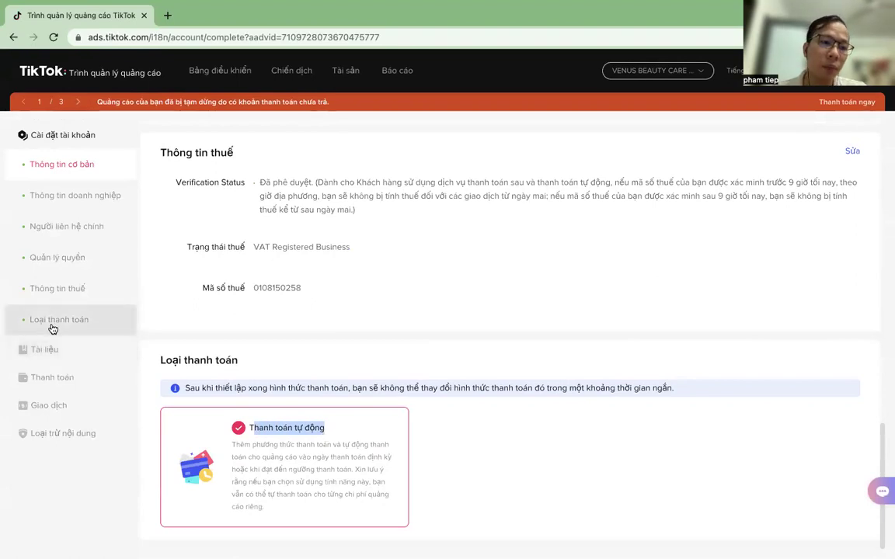
left_click(48, 377)
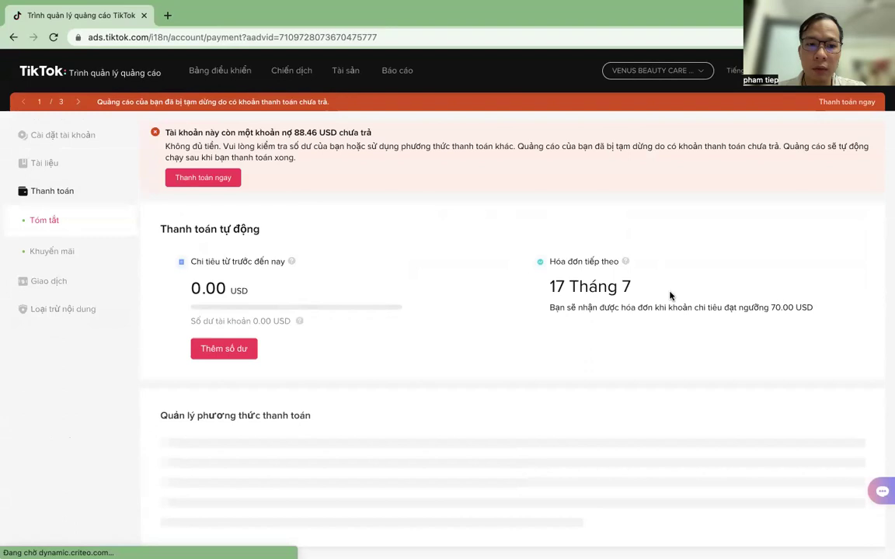
- Highlight the 70.00 USD billing threshold on the payment page
scroll(670, 295, "down", 1)
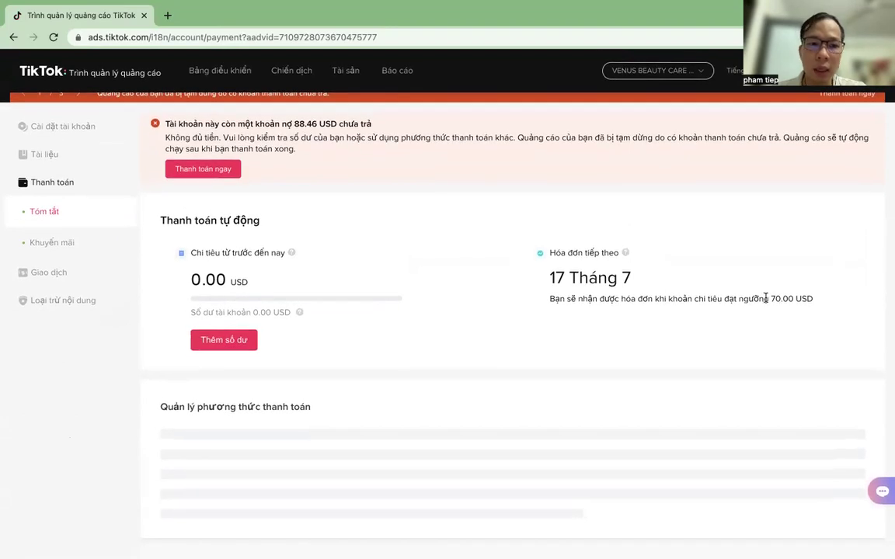
left_click_drag(770, 299, 803, 302)
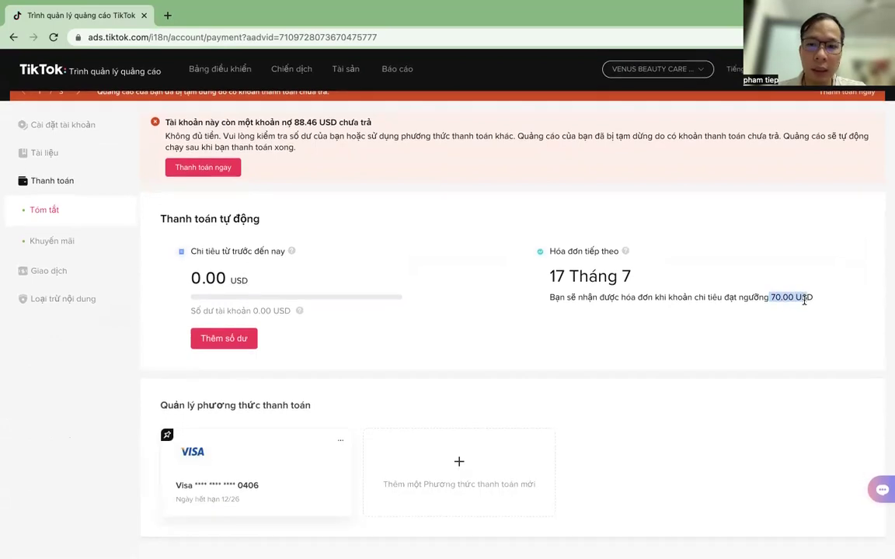
left_click(773, 297)
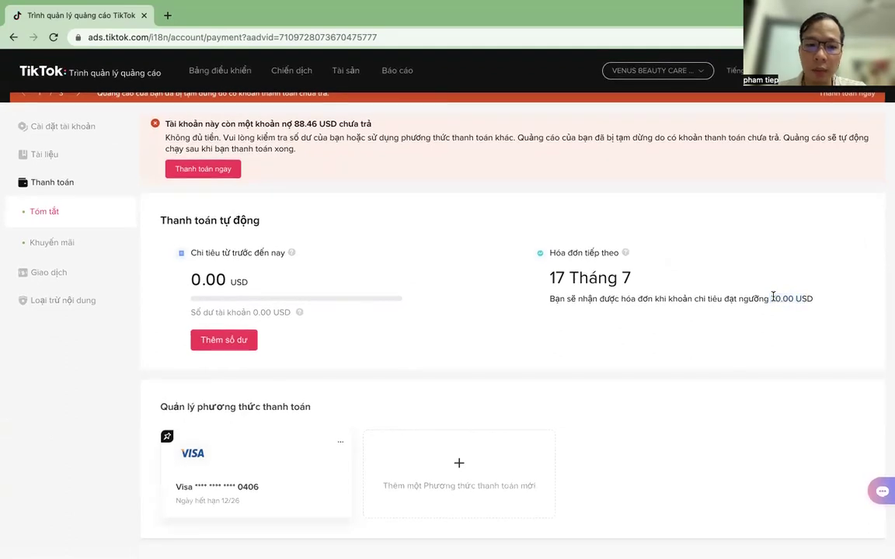
left_click_drag(773, 298, 803, 303)
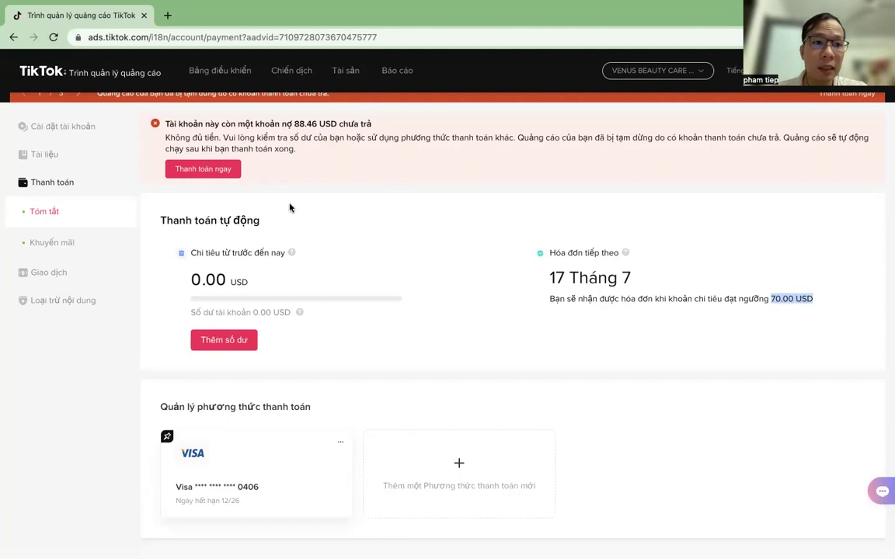
- Back in account settings, review the Thông tin cơ bản and Thông tin doanh nghiệp sections
left_click(73, 126)
left_click(74, 157)
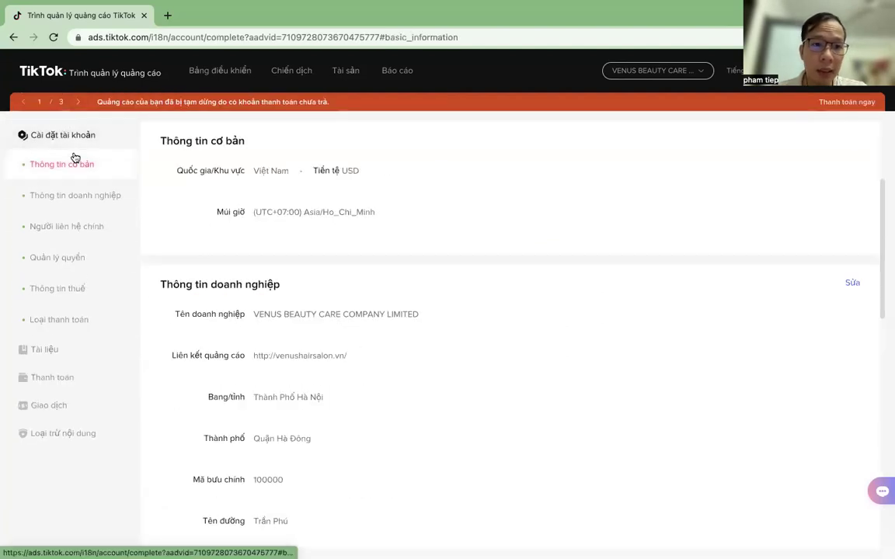
left_click(36, 195)
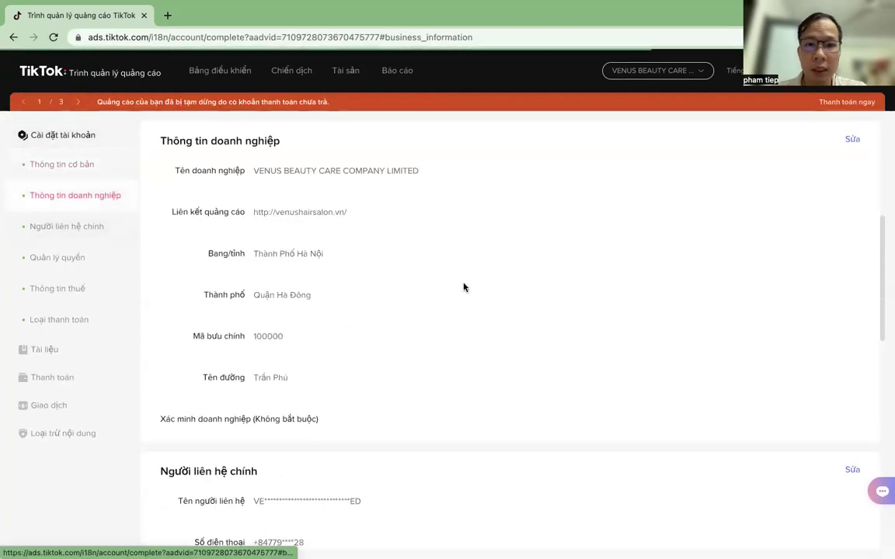
left_click(100, 170)
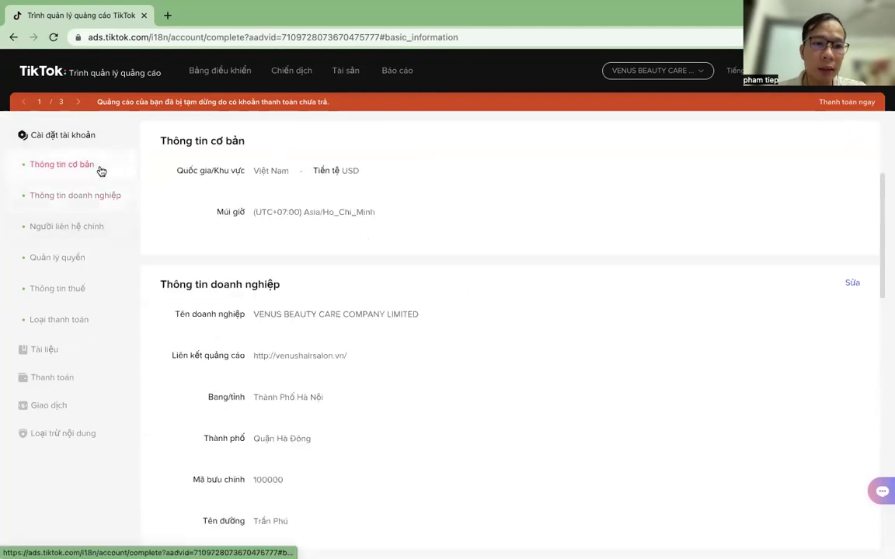
scroll(351, 249, "down", 12)
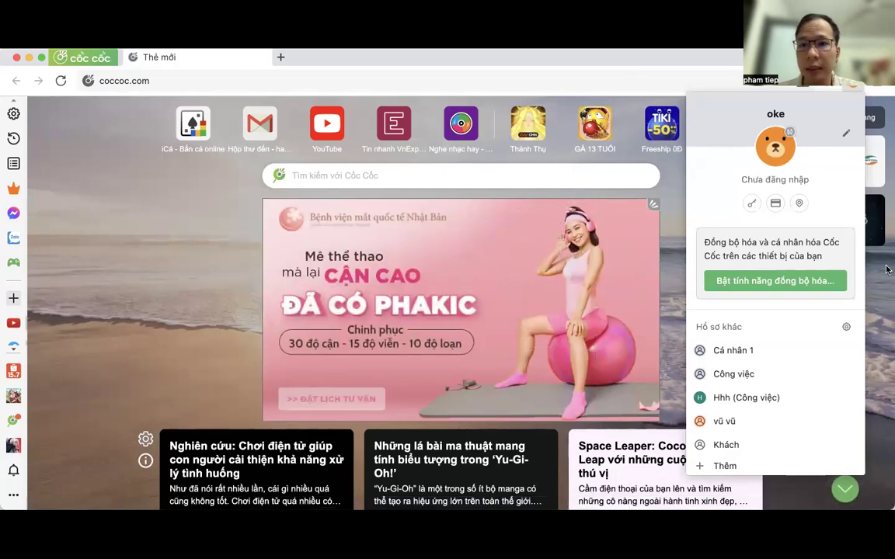
- Load gmail.com in the Cốc Cốc window and add a blank new tab
left_click(413, 76)
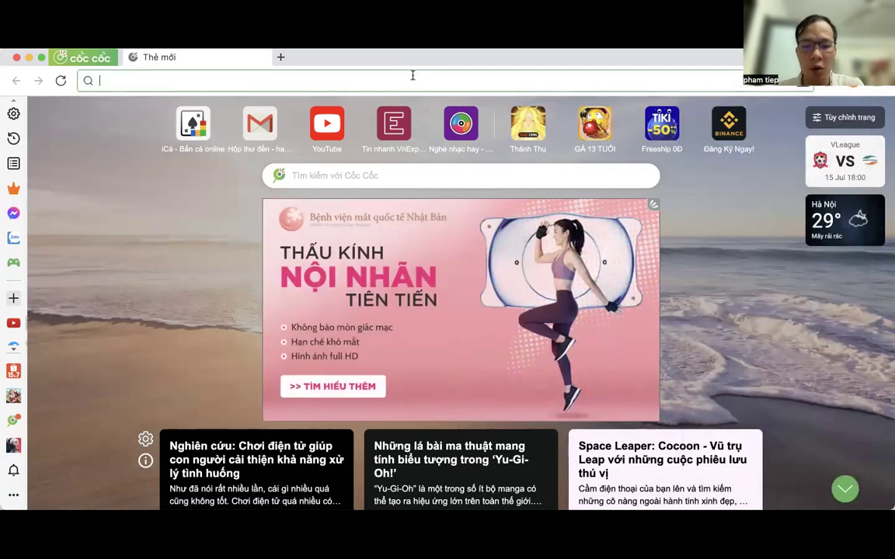
type("gmail.com/")
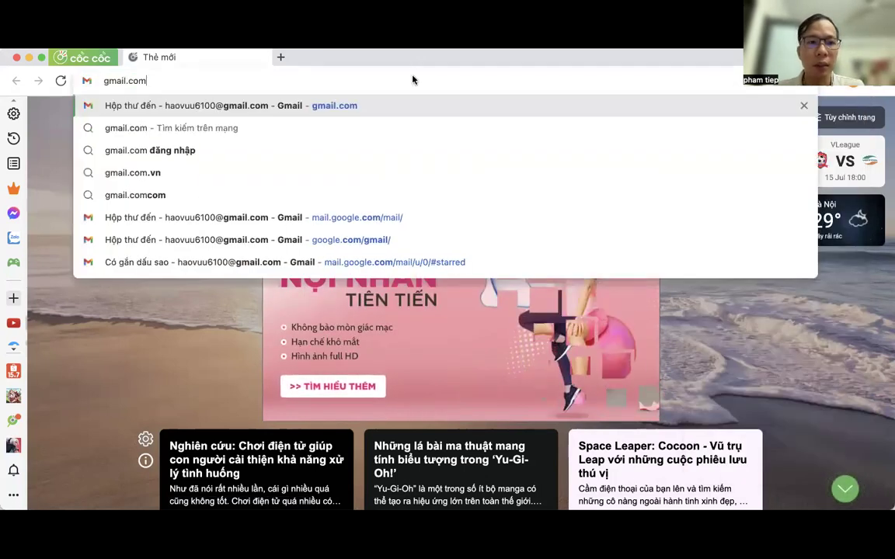
key("Return")
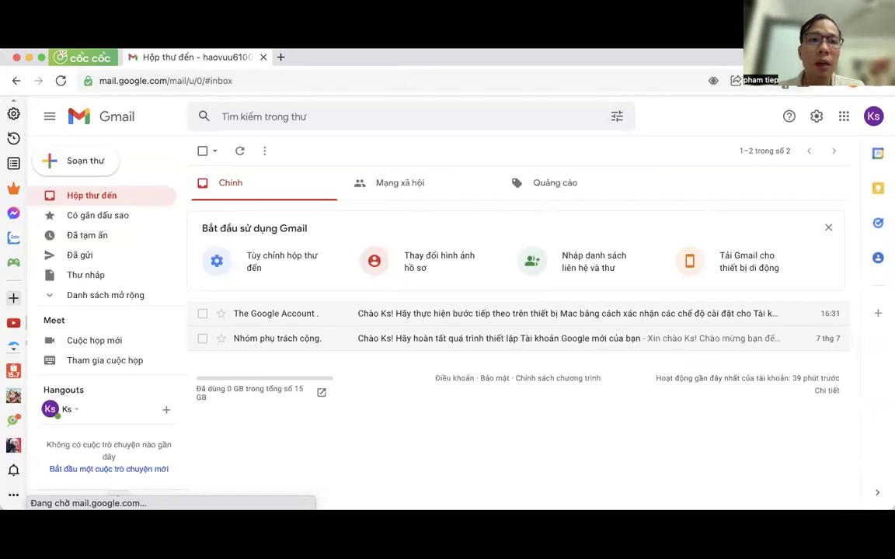
left_click(280, 57)
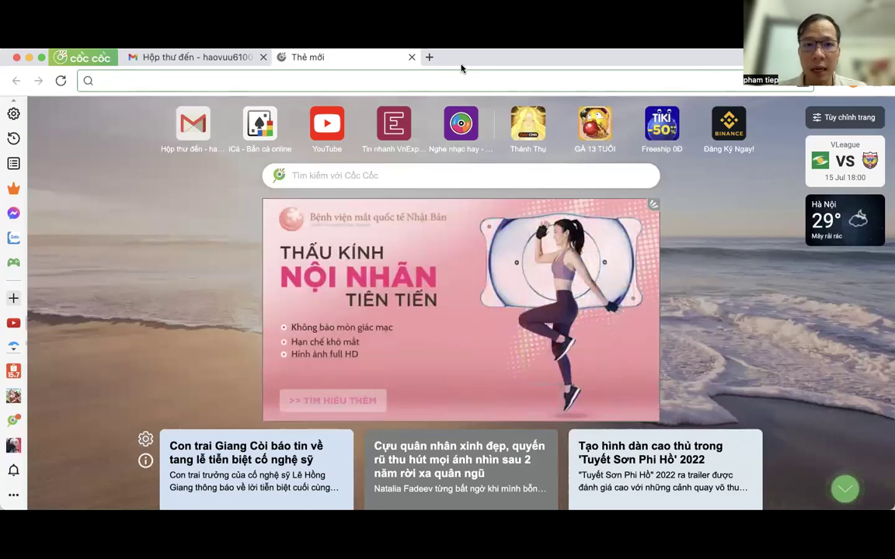
- Open the TikTok For Business sign-up page at ads.tiktok.com/i18n/register
left_click(433, 80)
type("https://ads.tiktok.com/i18n/register")
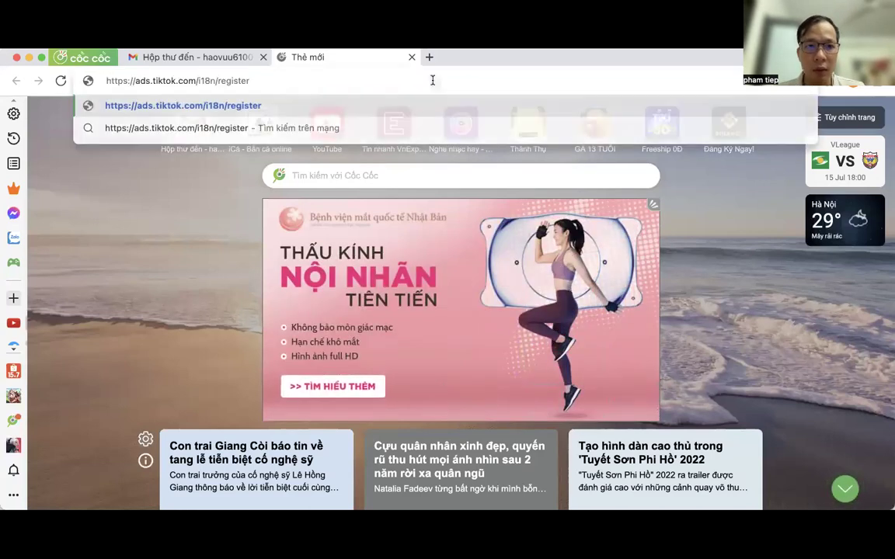
key("Return")
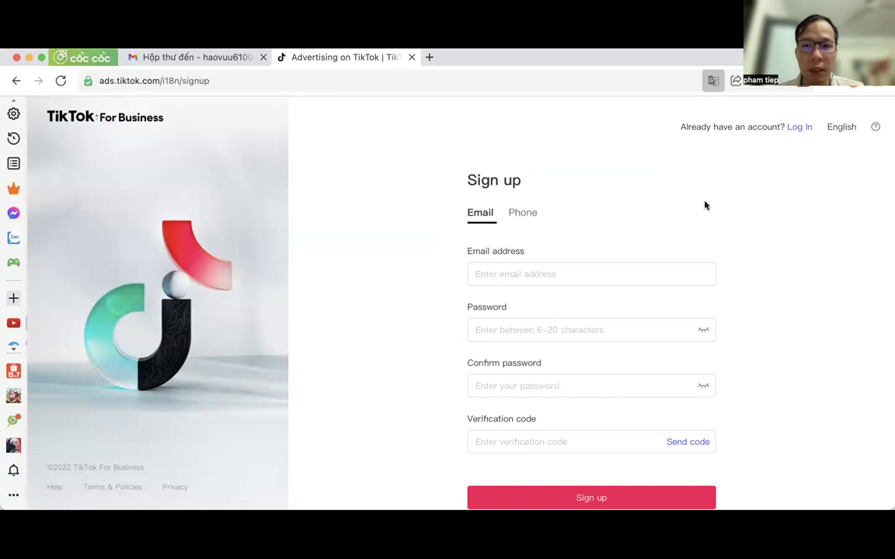
- Switch the sign-up page language from English to Tiếng Việt
left_click(847, 130)
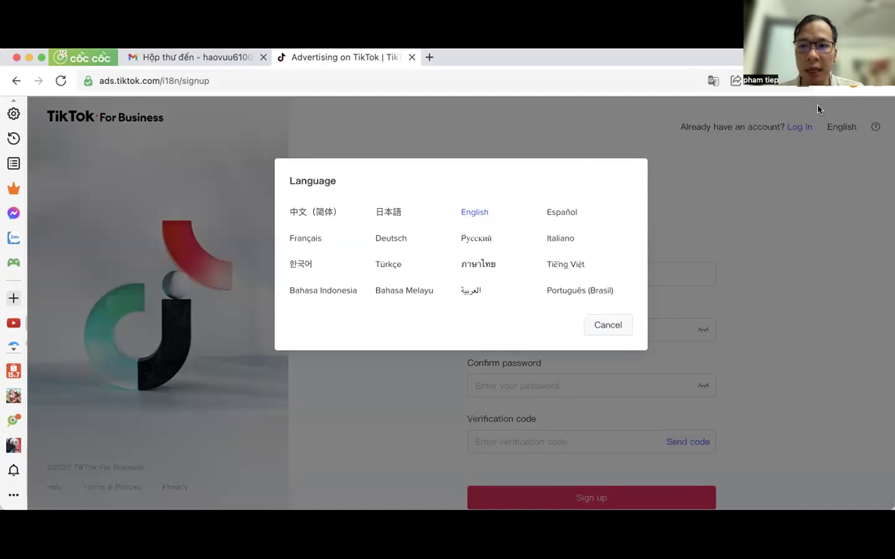
left_click(647, 114)
left_click(542, 275)
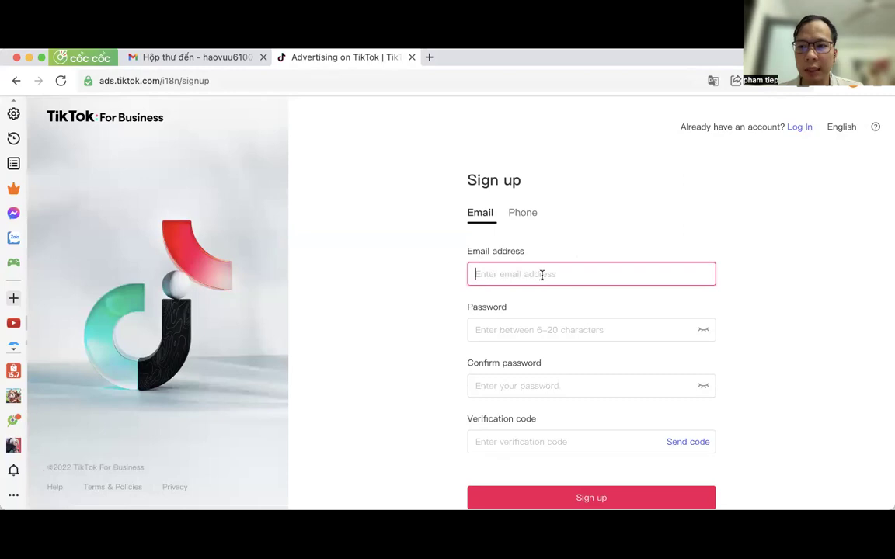
left_click(839, 127)
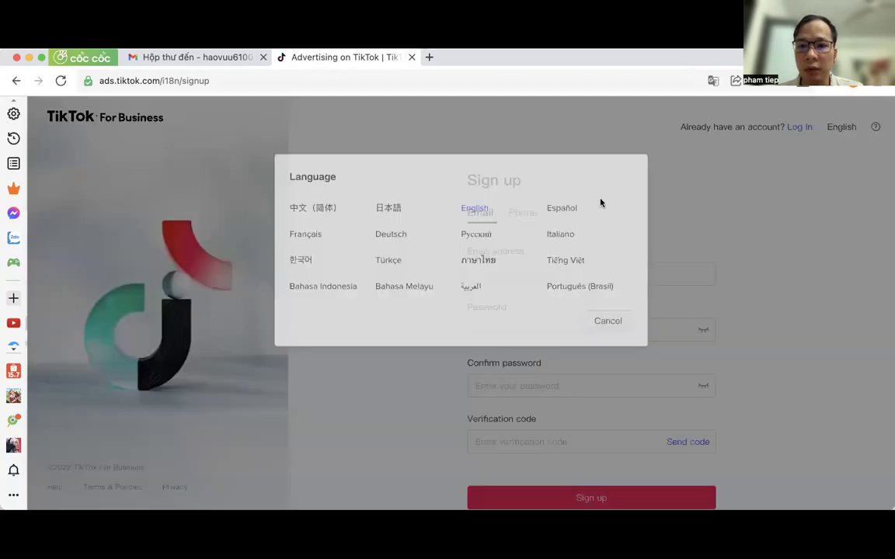
left_click(555, 267)
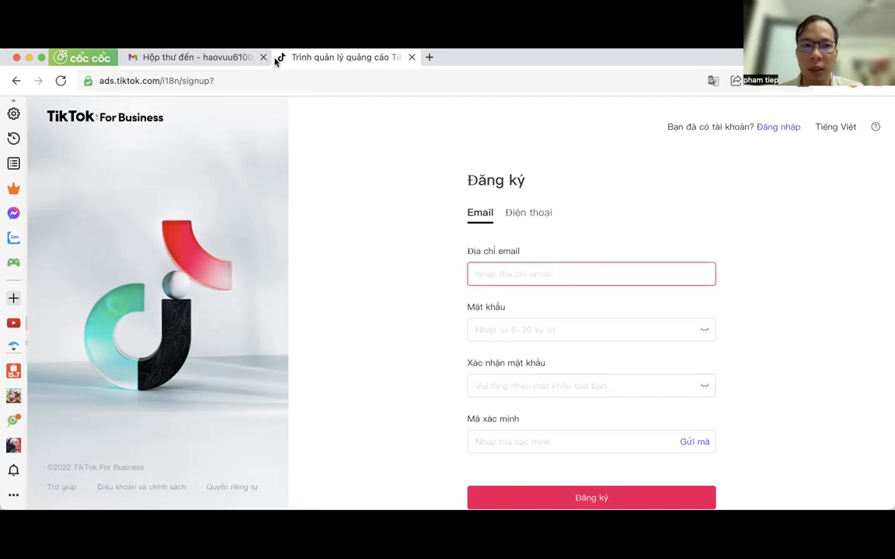
- Copy the signed-in Gmail account's email address into the sign-up email field
left_click(209, 57)
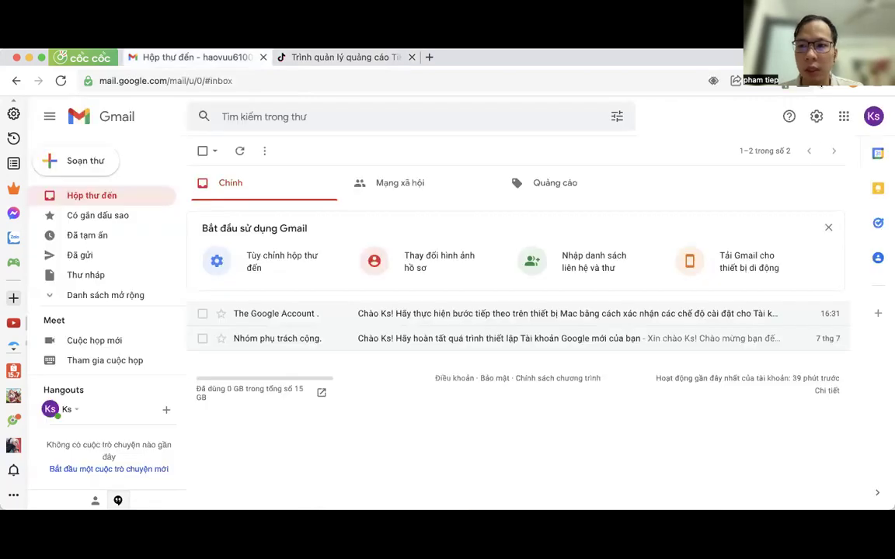
left_click(853, 85)
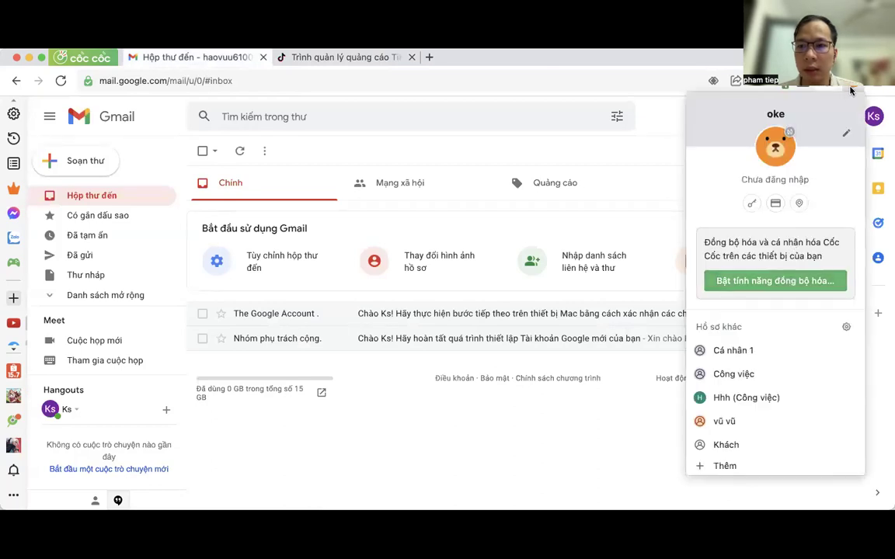
left_click(850, 89)
left_click(875, 117)
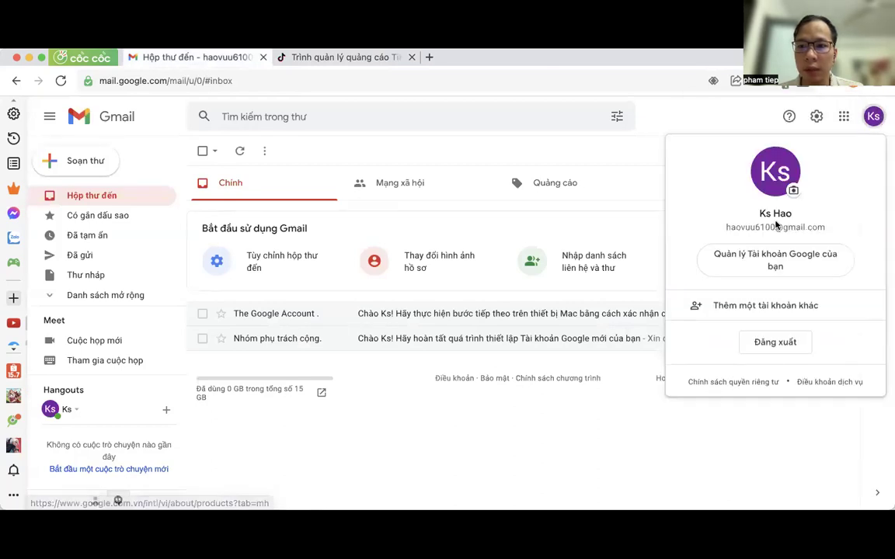
left_click_drag(827, 227, 716, 225)
key("super+c")
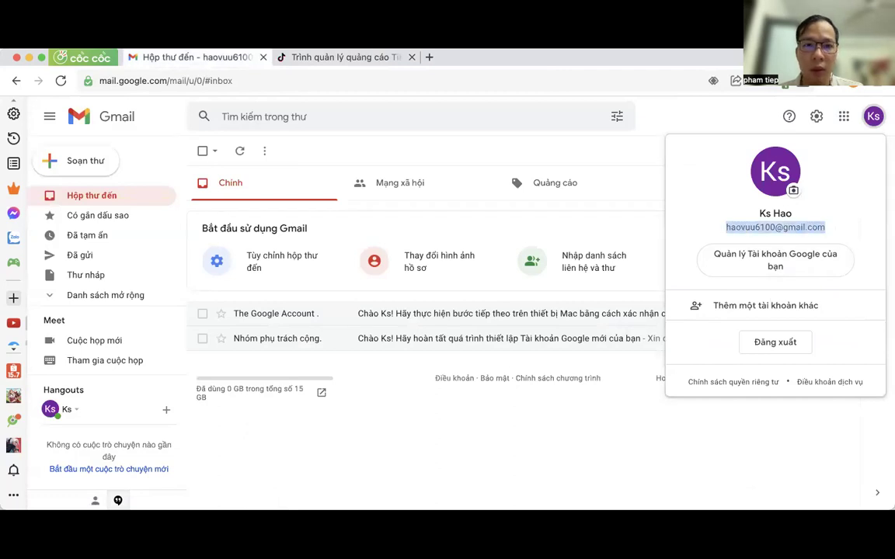
left_click(366, 57)
key("super+v")
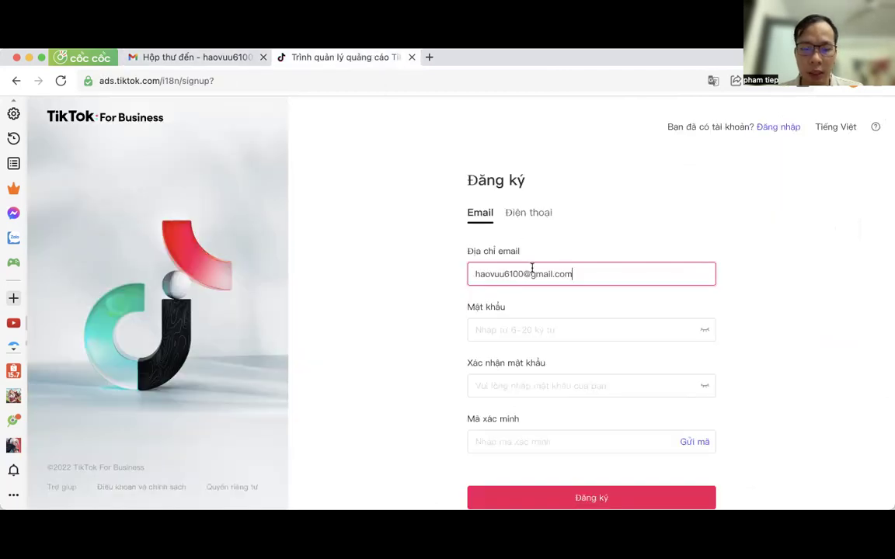
- Enter the account password in both Mật khẩu and Xác nhận mật khẩu
left_click(537, 336)
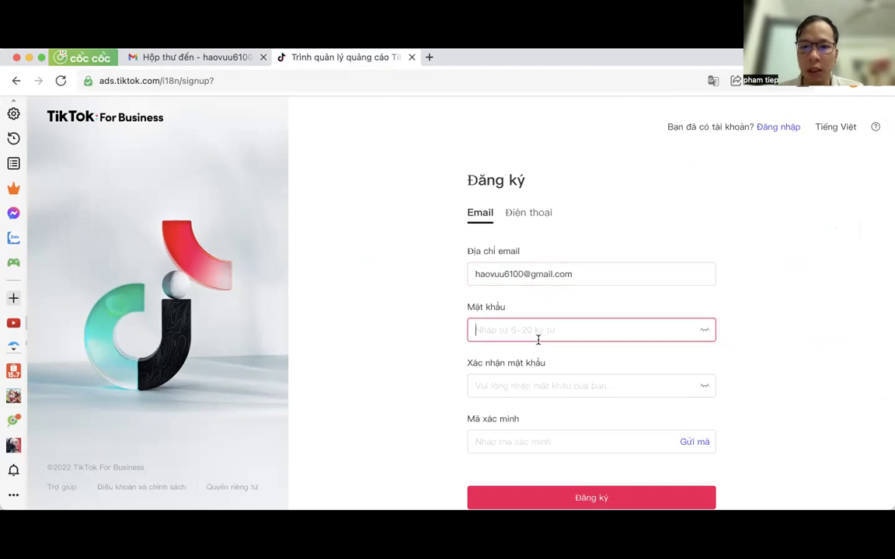
type("•••••")
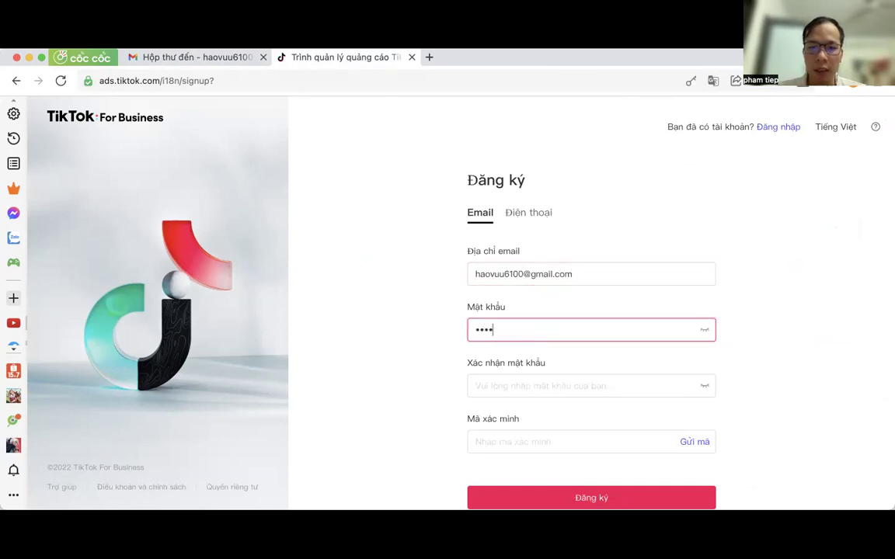
key("BackSpace")
key("BackSpace")
key("BackSpace")
key("BackSpace")
type("•••••••••")
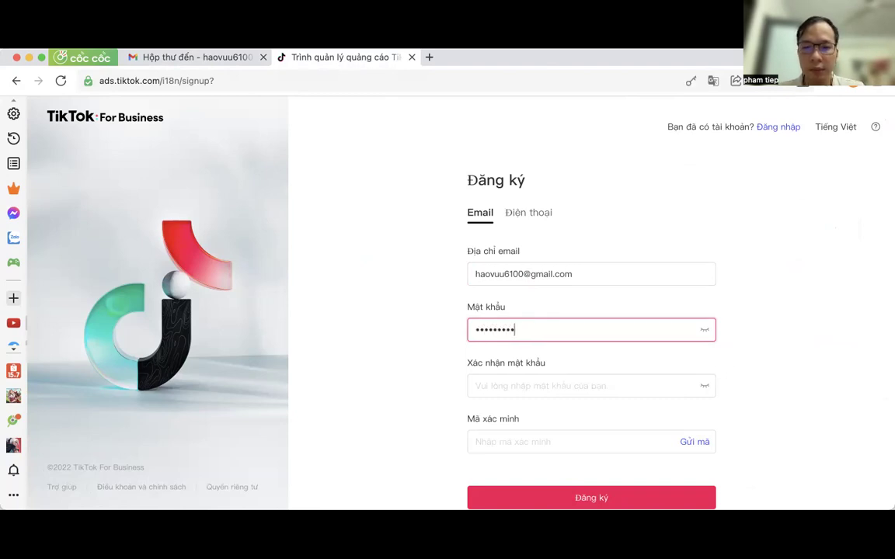
left_click(577, 388)
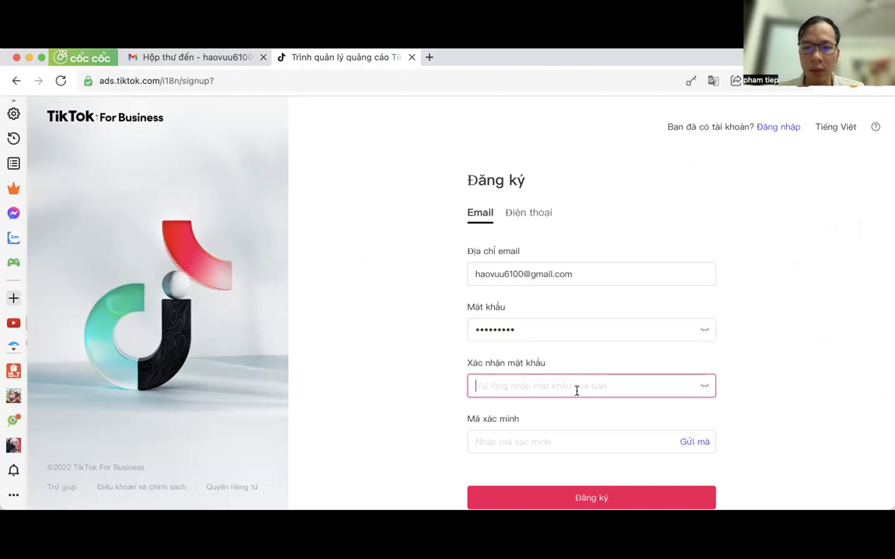
type("••••••")
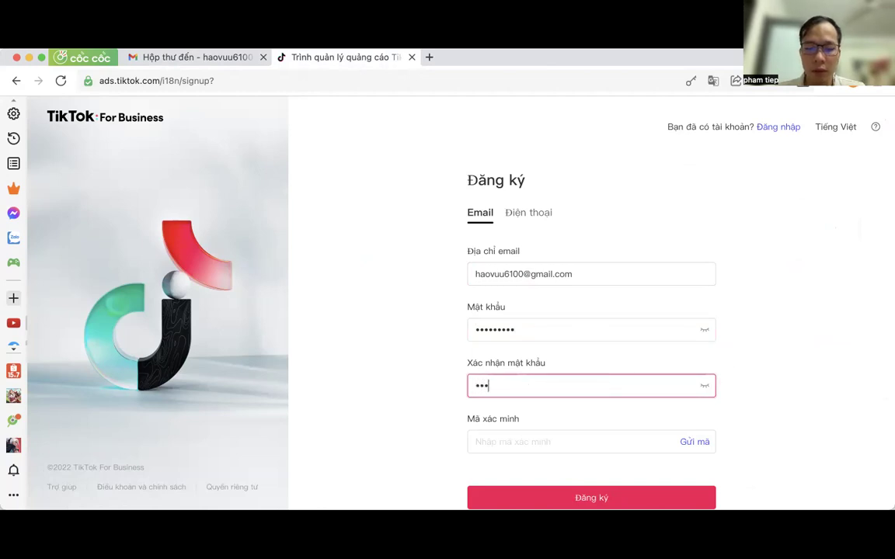
type("•••")
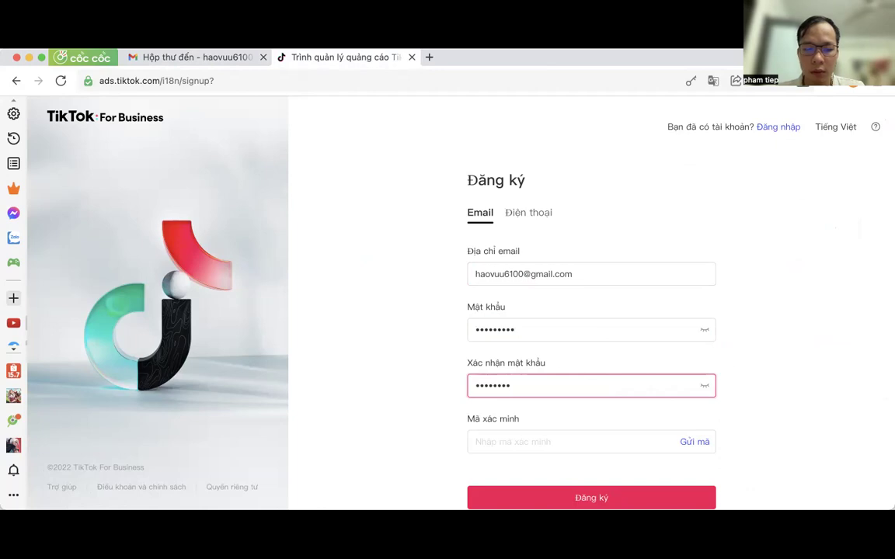
- Request an emailed code with Gửi mã and solve the matching-letter captcha
left_click(612, 438)
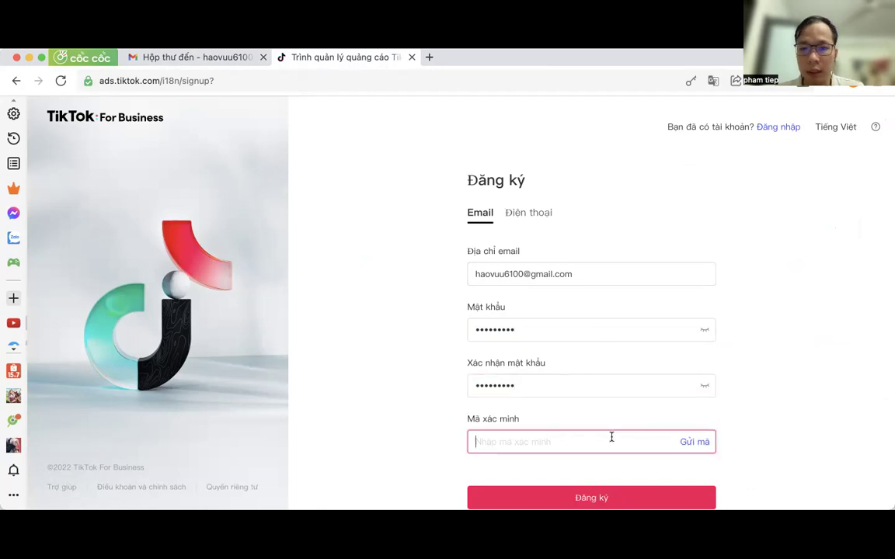
left_click(692, 443)
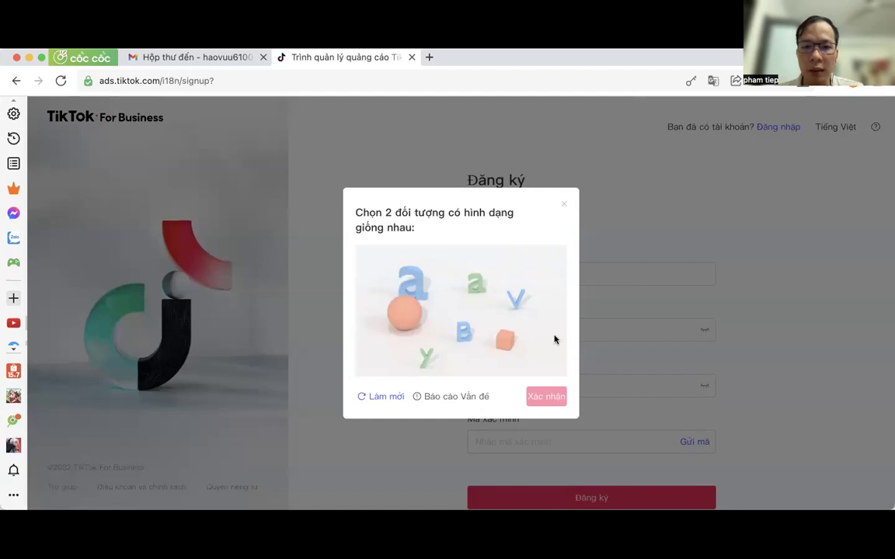
left_click(471, 287)
left_click(408, 281)
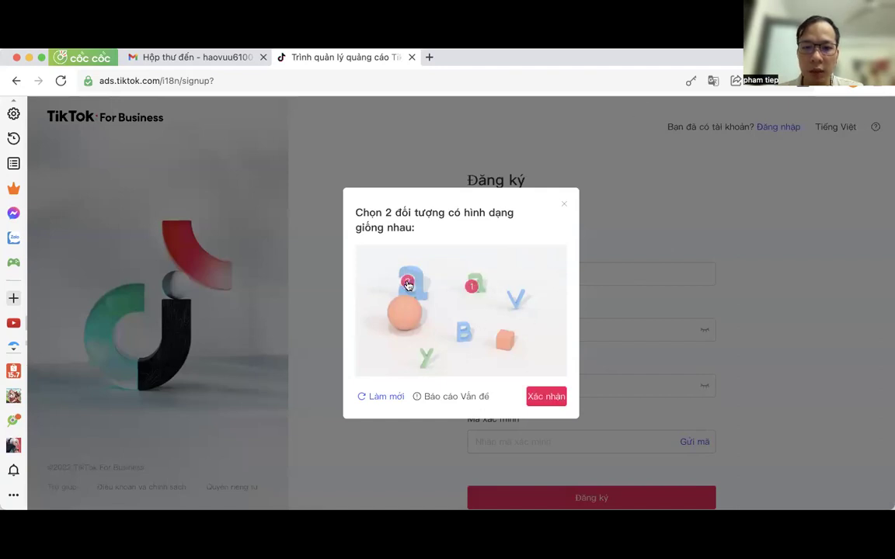
left_click(555, 401)
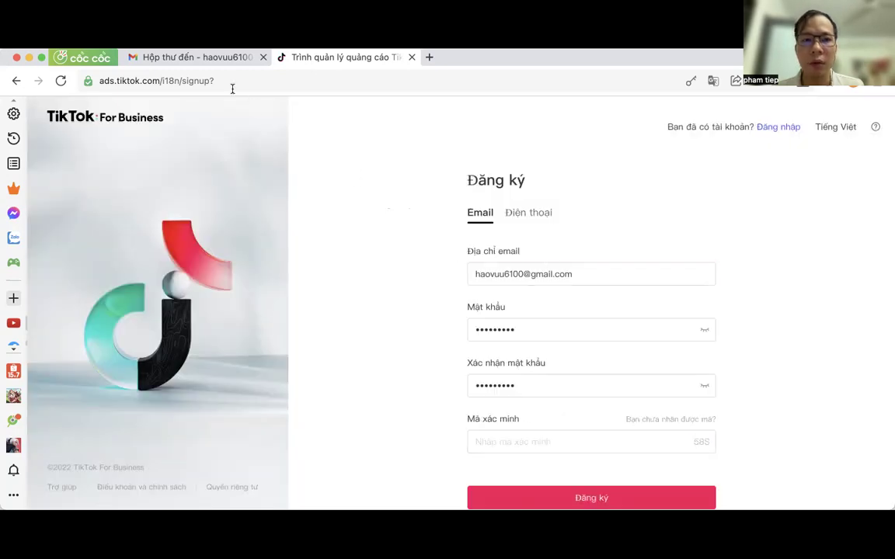
- Open the TikTok for Business Verification Code email and select the code
left_click(194, 56)
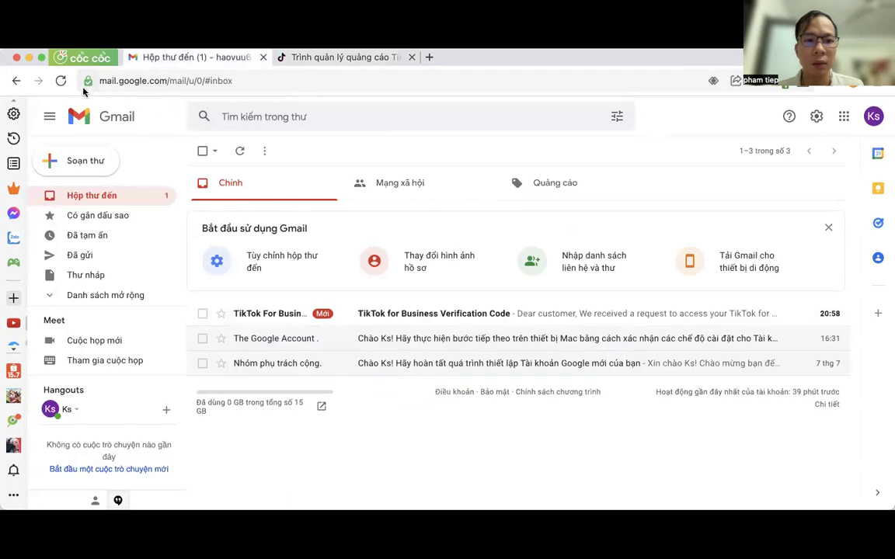
left_click(408, 313)
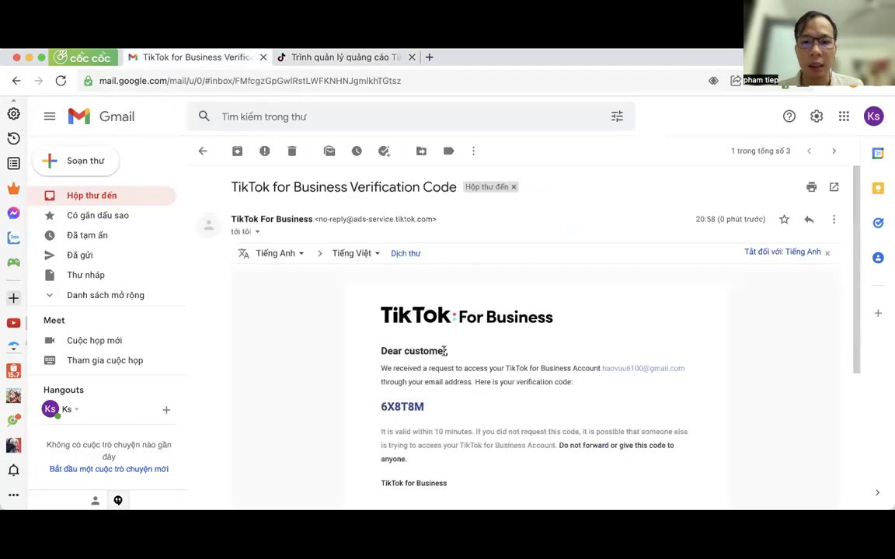
scroll(440, 352, "down", 1)
left_click_drag(427, 383, 381, 383)
key("super+c")
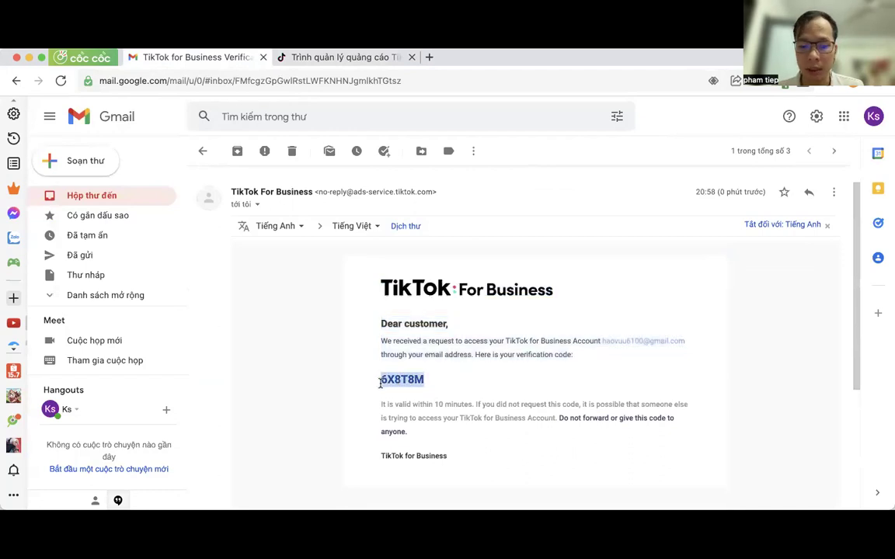
- Paste the emailed verification code into the Mã xác minh field
left_click(355, 58)
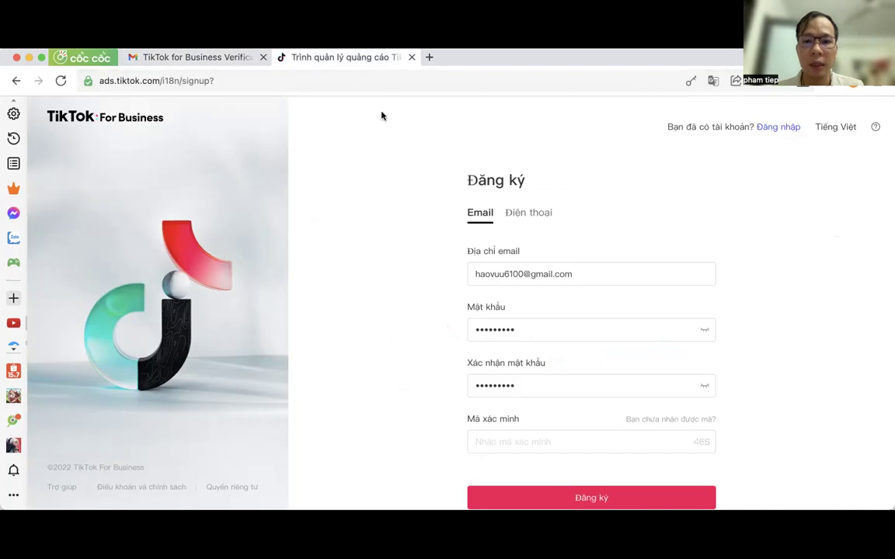
left_click(486, 437)
key("super+v")
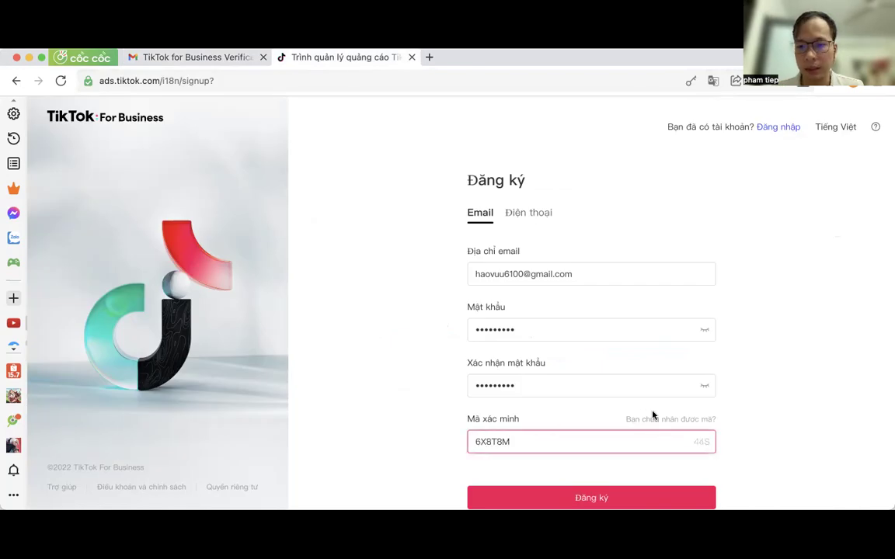
scroll(653, 416, "down", 1)
left_click(619, 446)
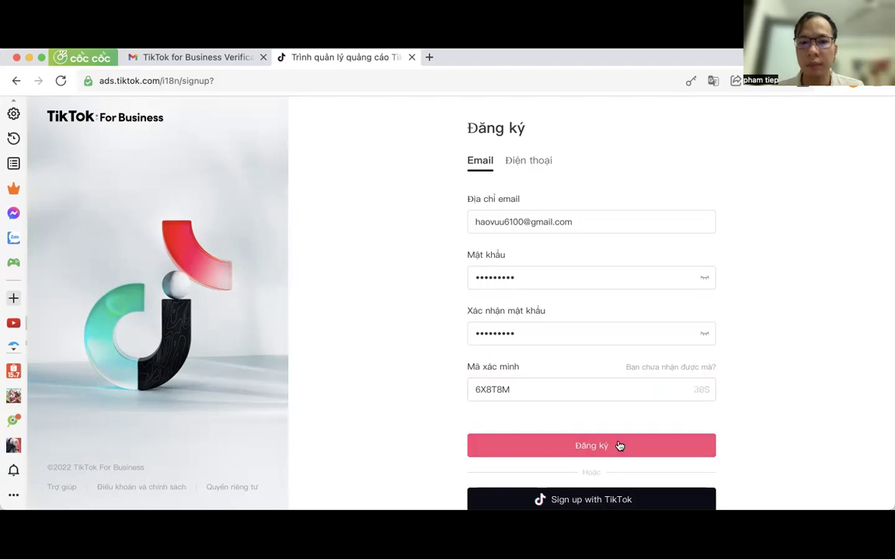
- Accept the TikTok terms of service and submit the sign-up with Đăng ký
scroll(619, 446, "down", 4)
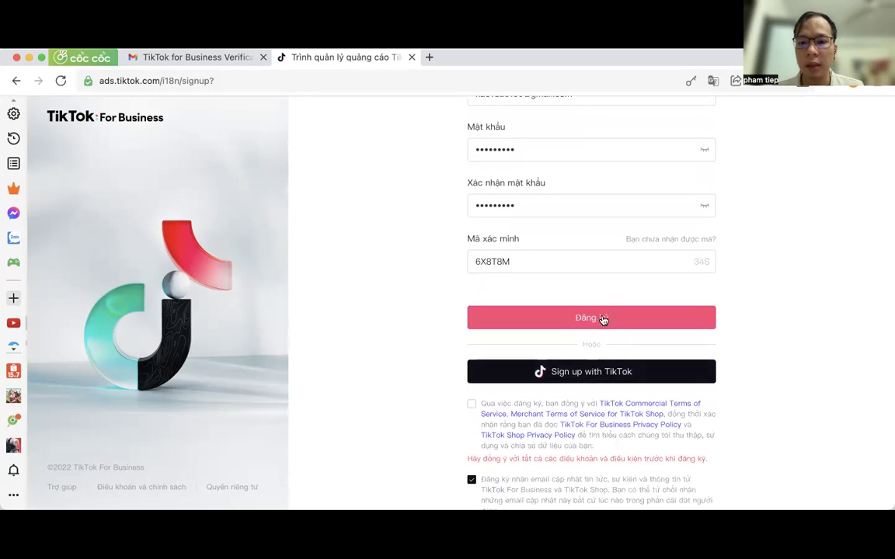
left_click(494, 405)
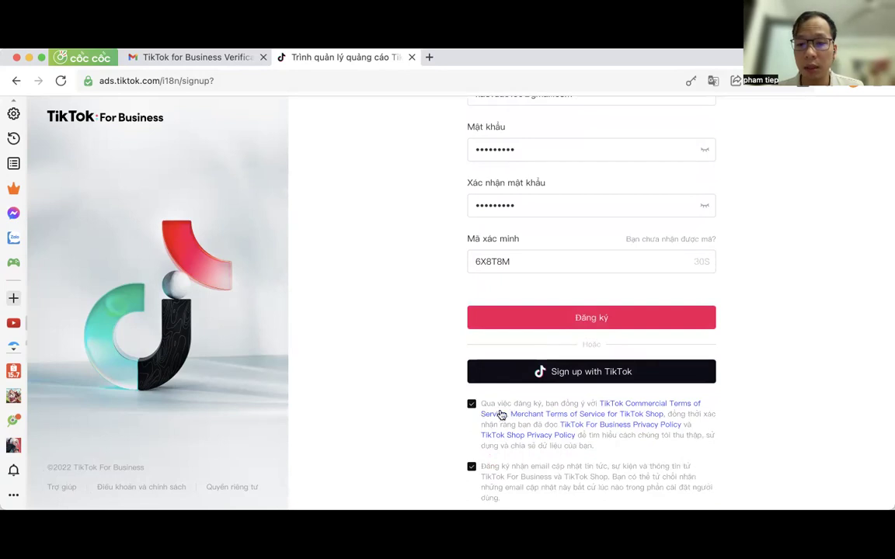
left_click(617, 317)
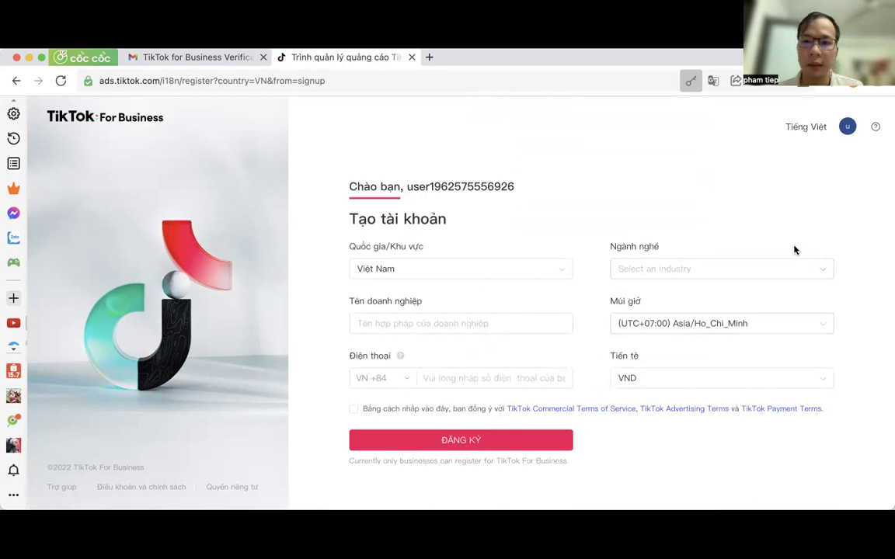
- Keep Việt Nam as country and pick Khác under the Khác group in Ngành nghề
left_click(466, 270)
left_click(465, 270)
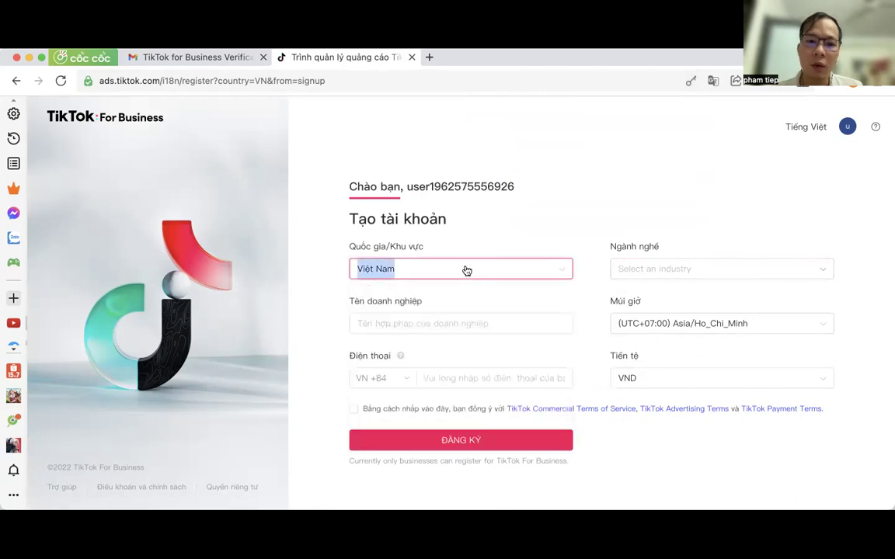
left_click(647, 272)
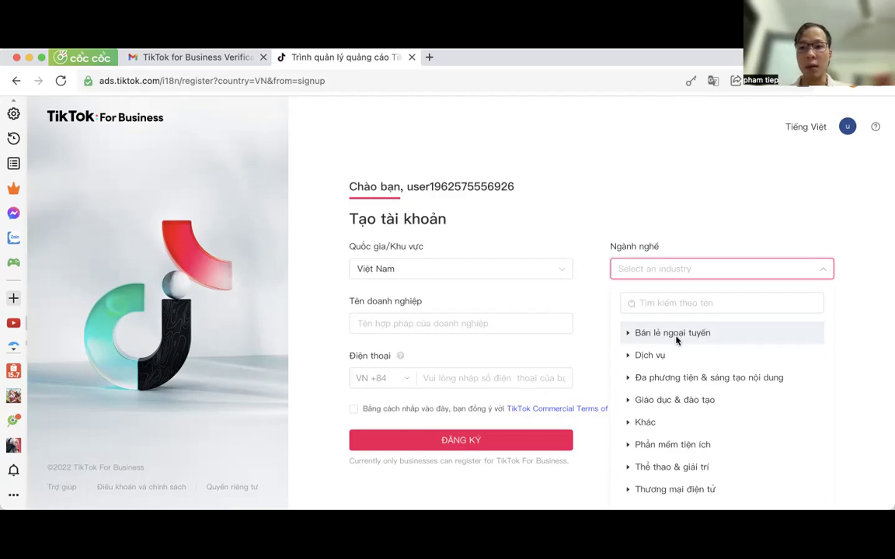
left_click(675, 340)
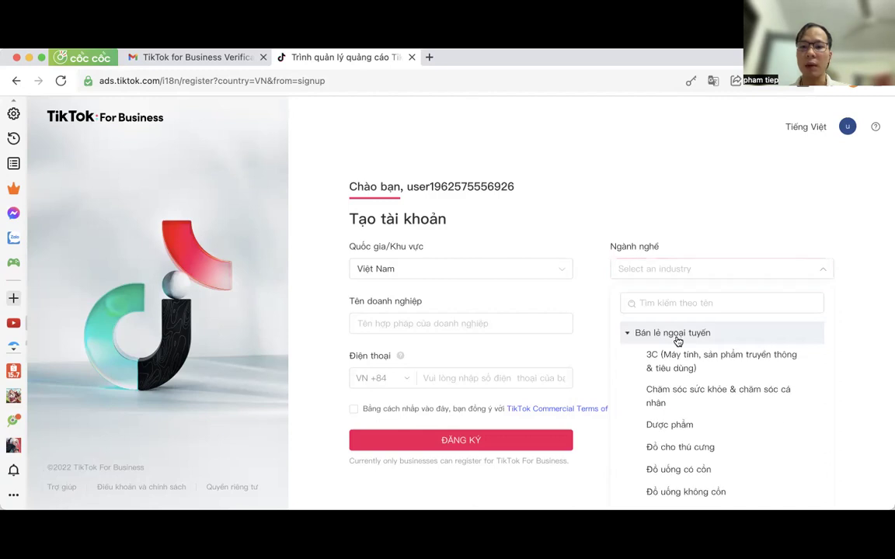
scroll(687, 381, "down", 1)
scroll(687, 381, "down", 3)
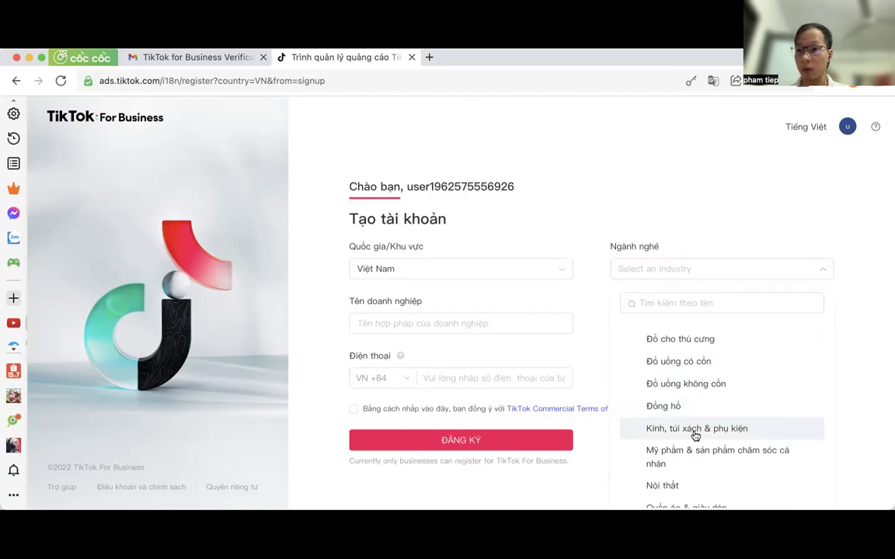
scroll(696, 436, "down", 6)
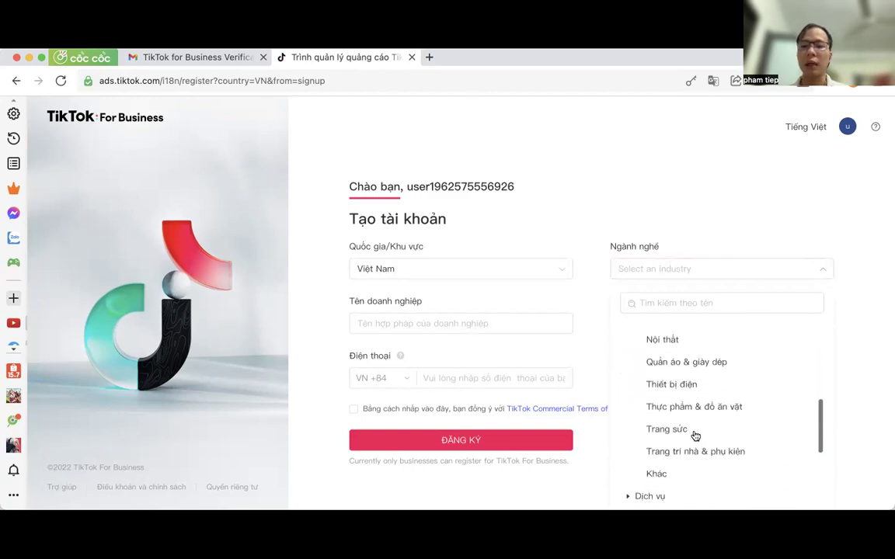
scroll(695, 436, "down", 1)
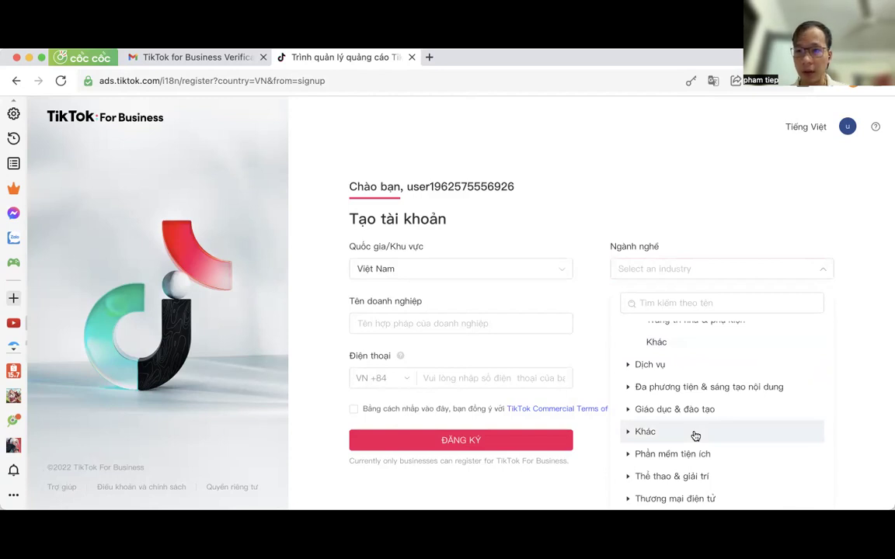
left_click(696, 437)
scroll(696, 437, "down", 5)
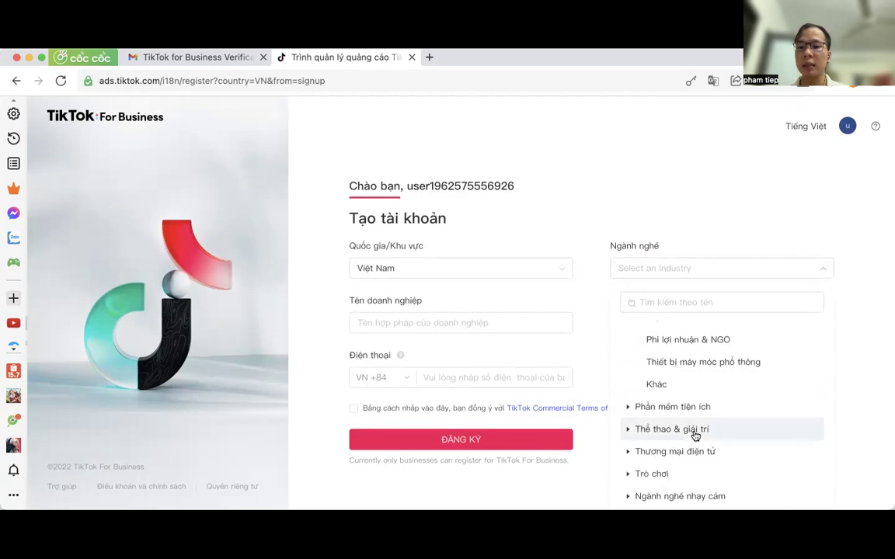
scroll(694, 433, "up", 3)
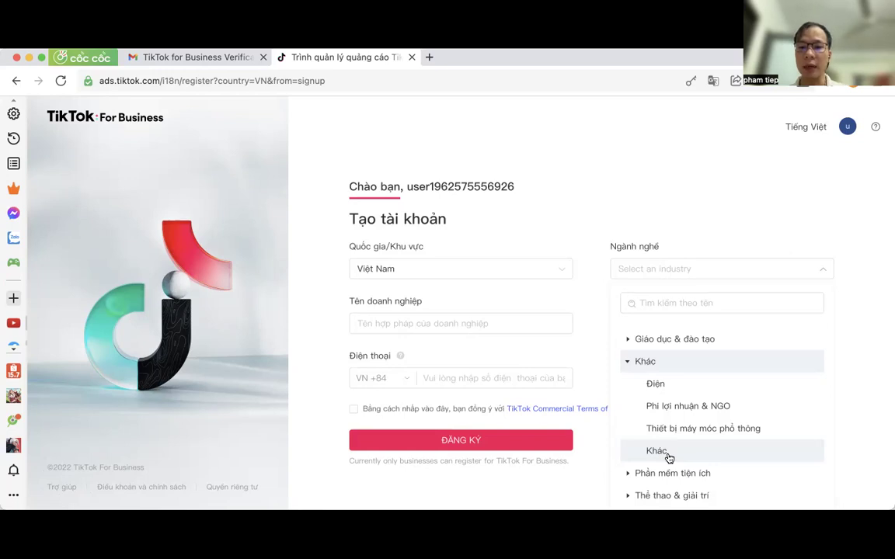
left_click(656, 451)
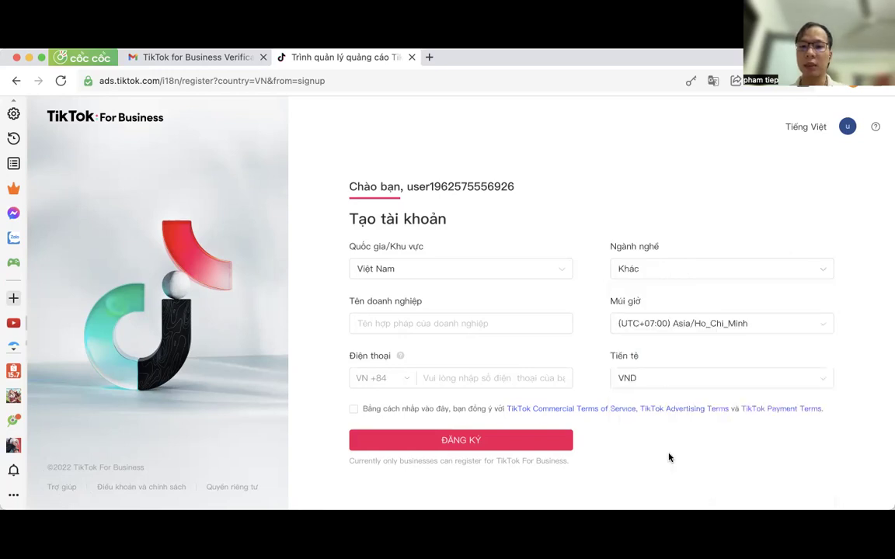
- Leave the time zone at (UTC+07:00) Asia/Ho_Chi_Minh and move to Tên doanh nghiệp
left_click(690, 324)
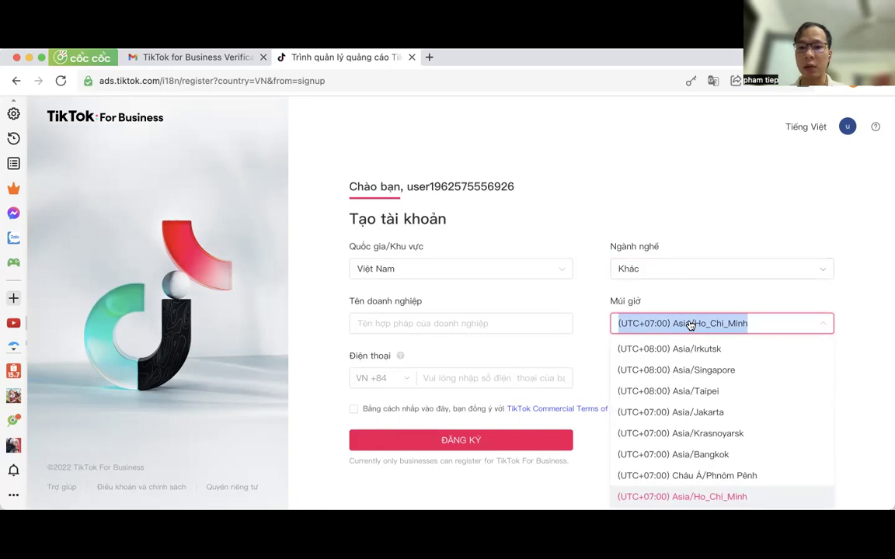
left_click(690, 325)
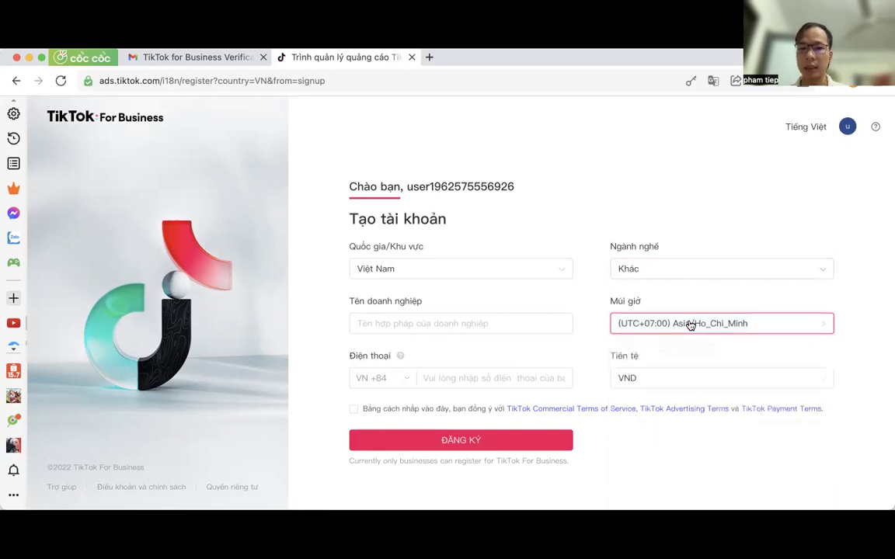
left_click(526, 325)
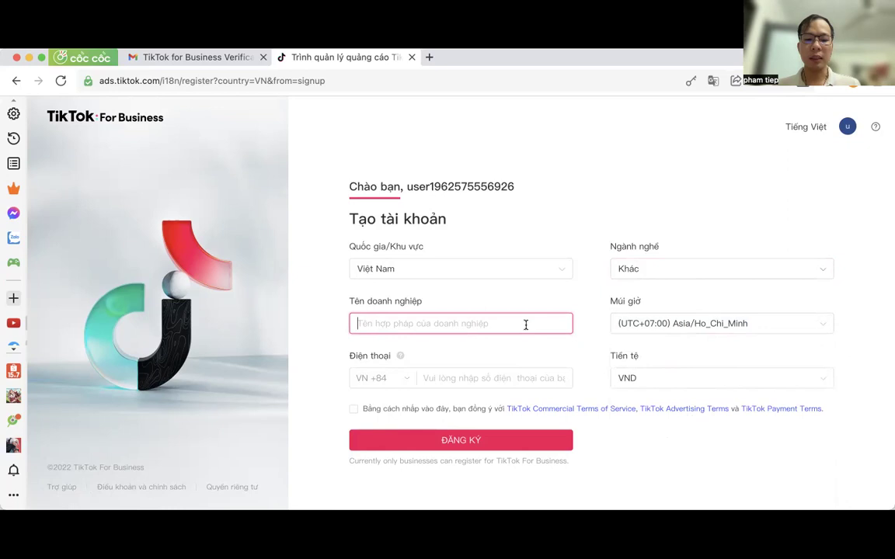
- Enter 'Doanh Nghiệp Followme Academy' as the business name, correcting the typos
type("Doanh NGhie")
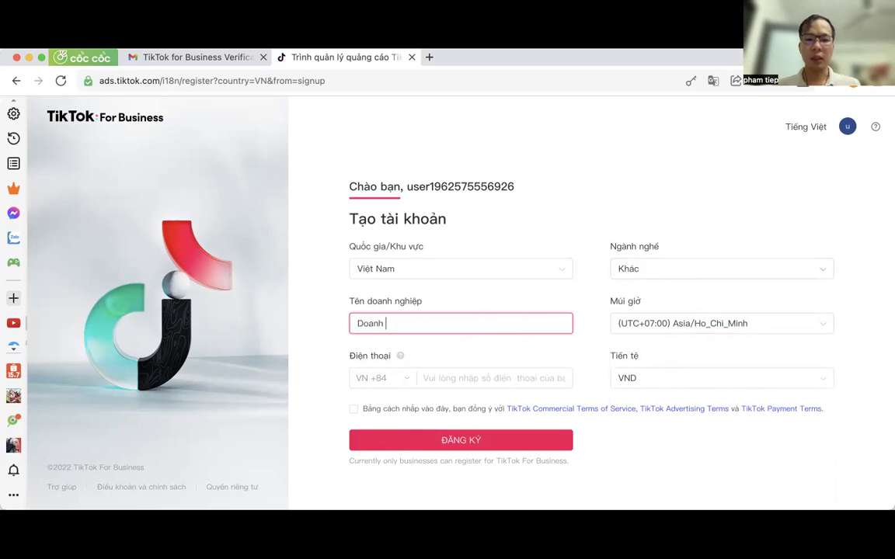
key("BackSpace")
key("BackSpace")
key("BackSpace")
key("BackSpace")
type("giep F")
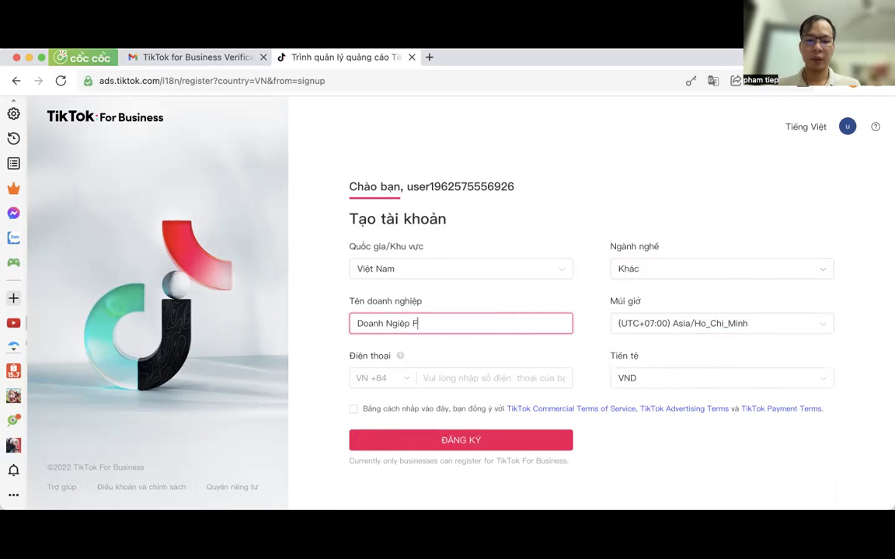
type("ollowme")
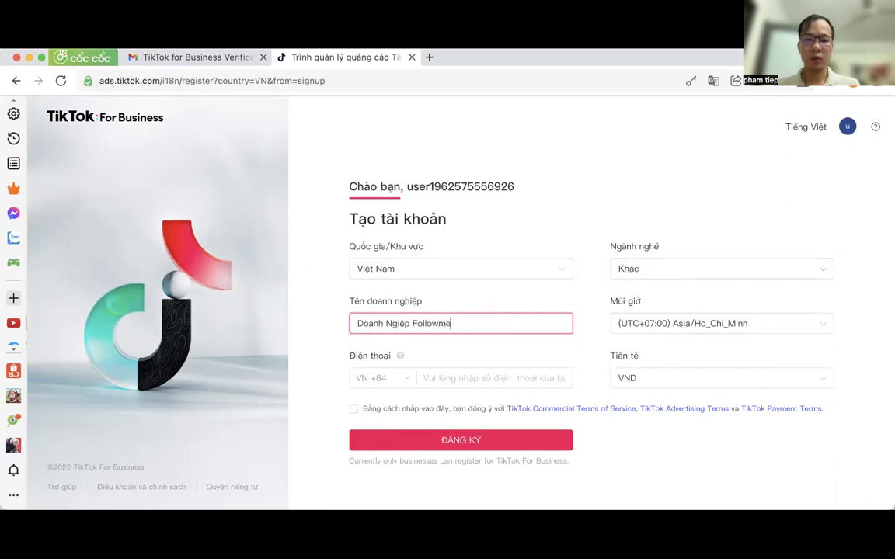
type(" Ace")
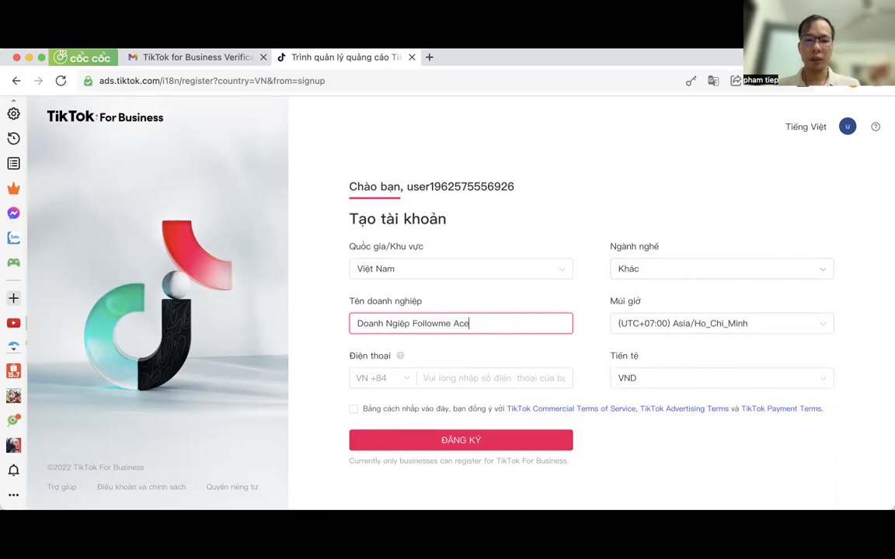
type("demy")
key("BackSpace")
key("BackSpace")
key("BackSpace")
key("BackSpace")
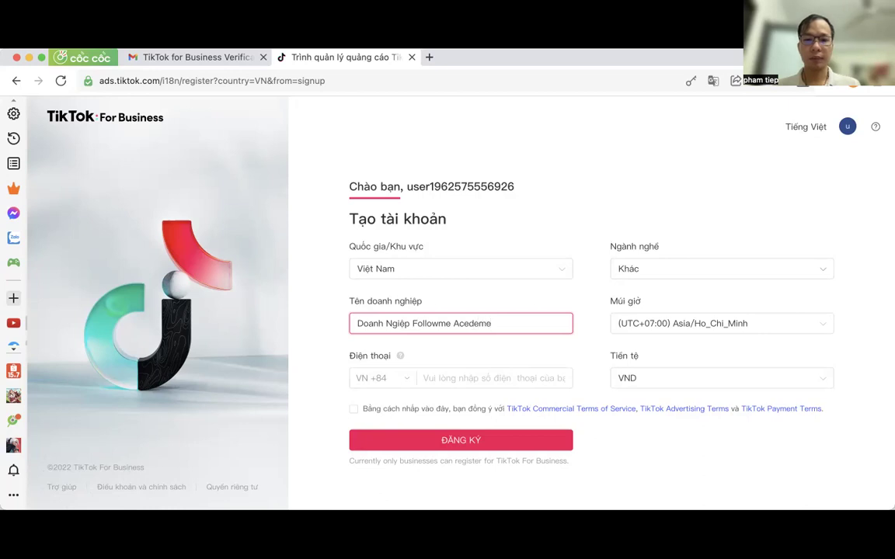
key("BackSpace")
key("BackSpace")
key("BackSpace")
key("BackSpace")
type("Ác")
key("BackSpace")
key("BackSpace")
type("ac")
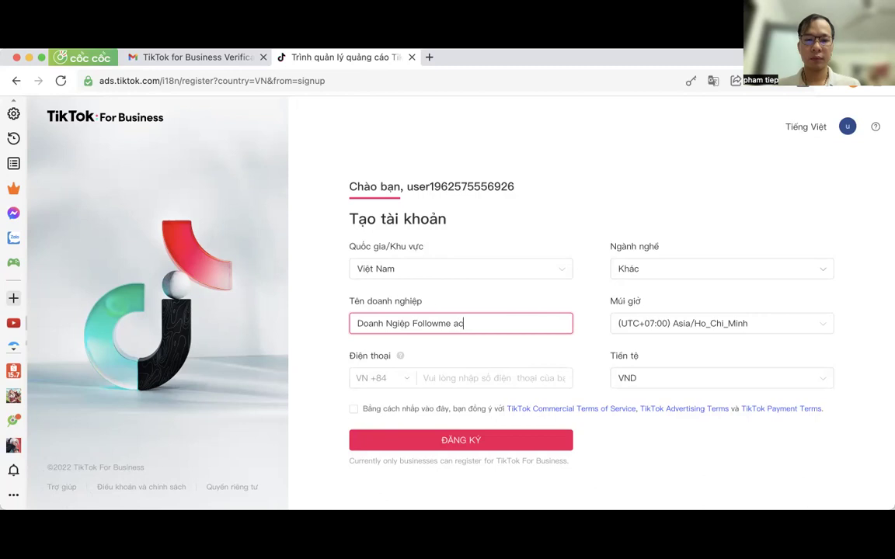
type("ademy")
key("Left")
key("Left")
key("Left")
key("Left")
key("Left")
key("Left")
key("Left")
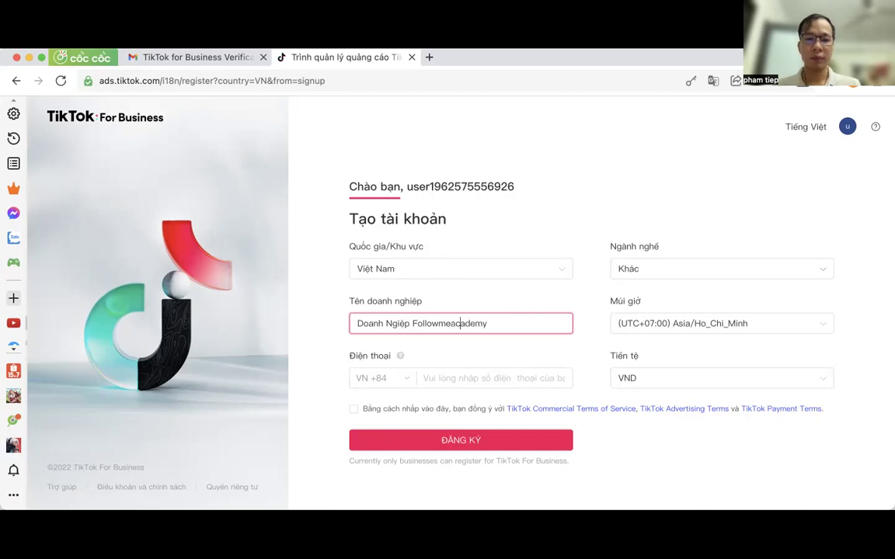
key("Delete")
type("A")
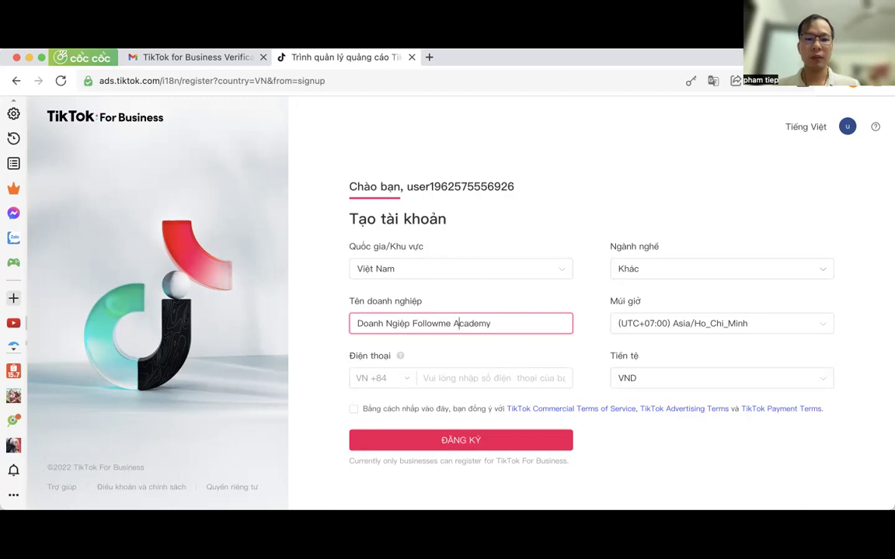
left_click(517, 380)
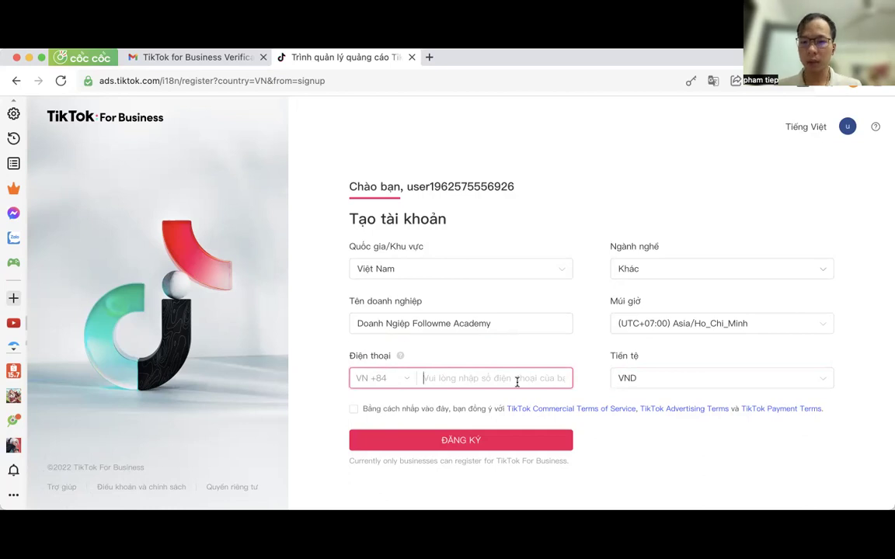
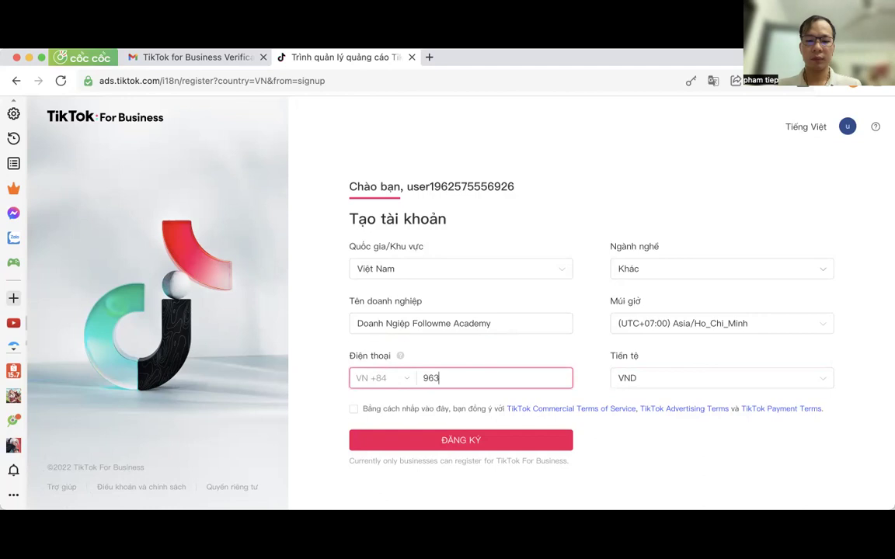
- Enter the business phone number, accept the TikTok terms and submit the registration
left_click(354, 410)
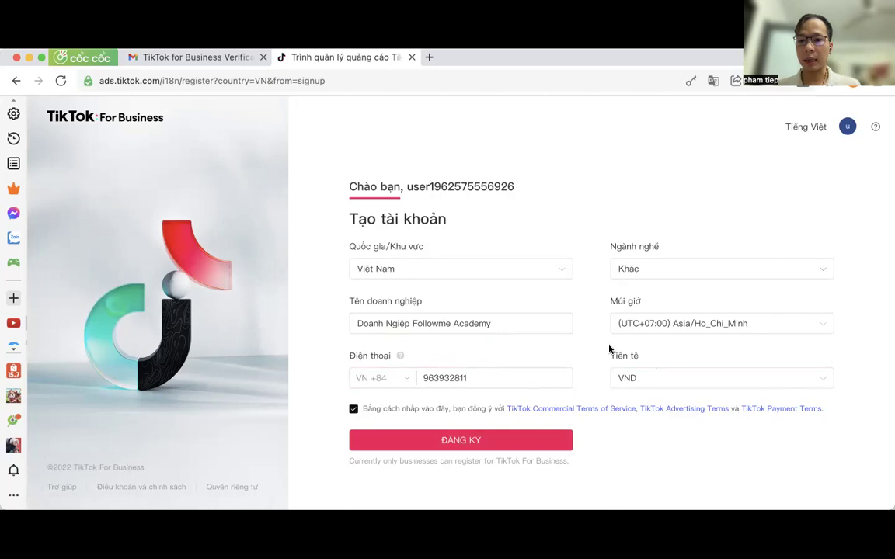
left_click(511, 441)
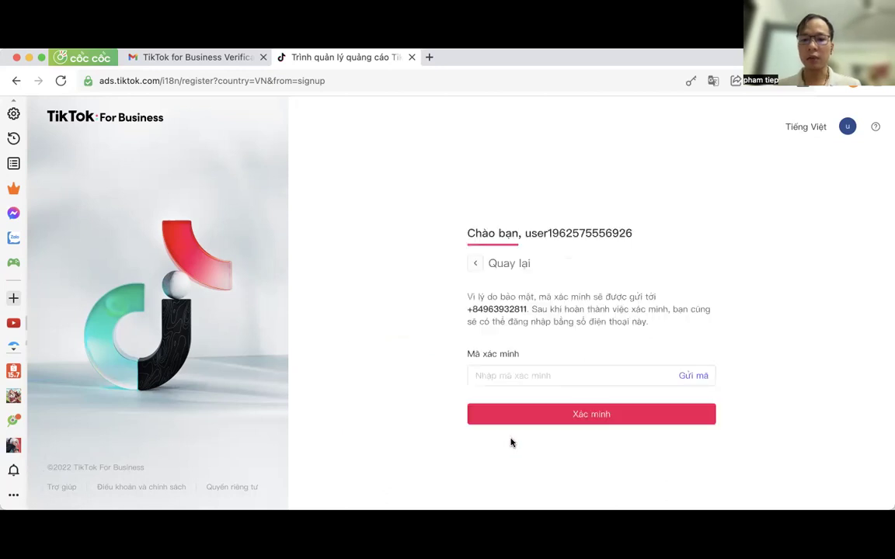
- Return to the form, replace the phone number with a different pasted number, and resubmit
left_click(475, 265)
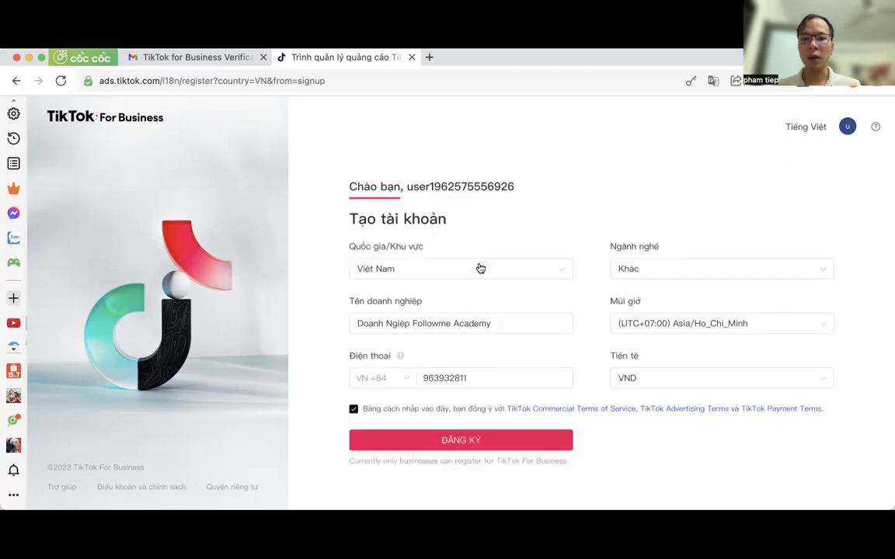
double_click(487, 380)
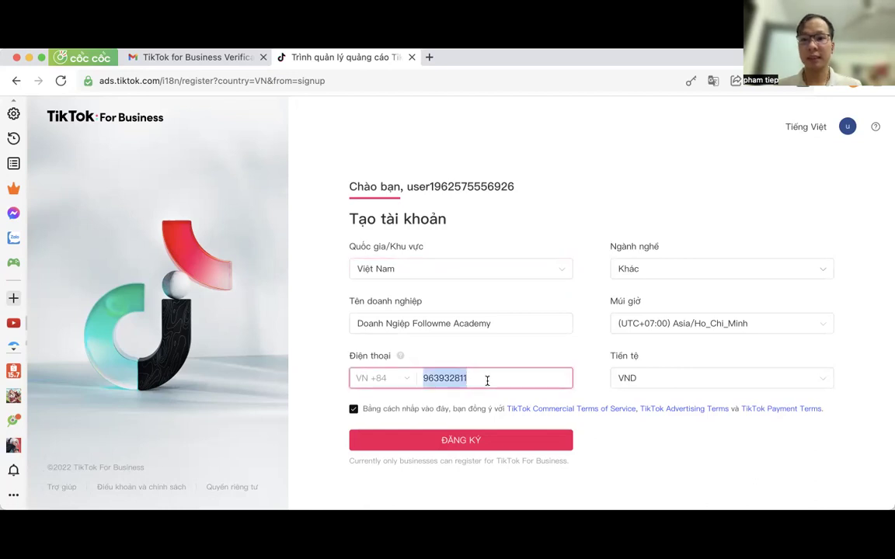
key("BackSpace")
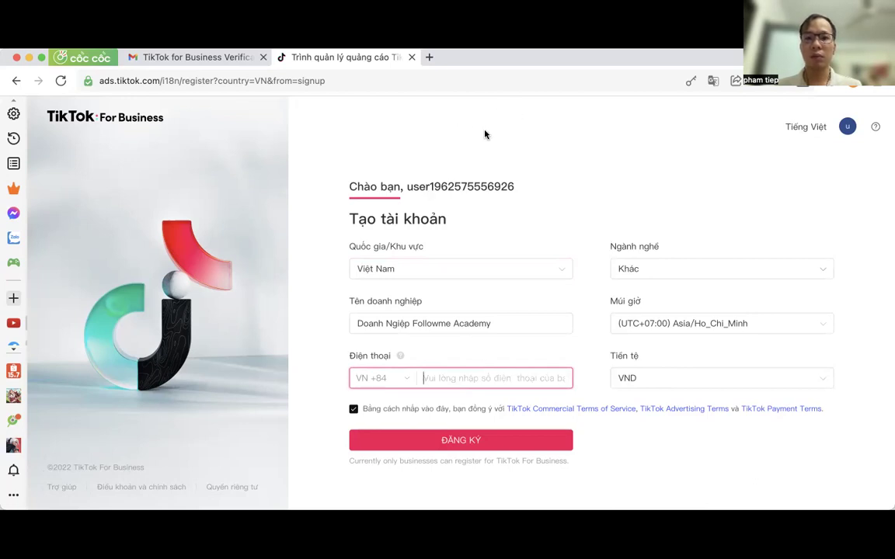
left_click(663, 132)
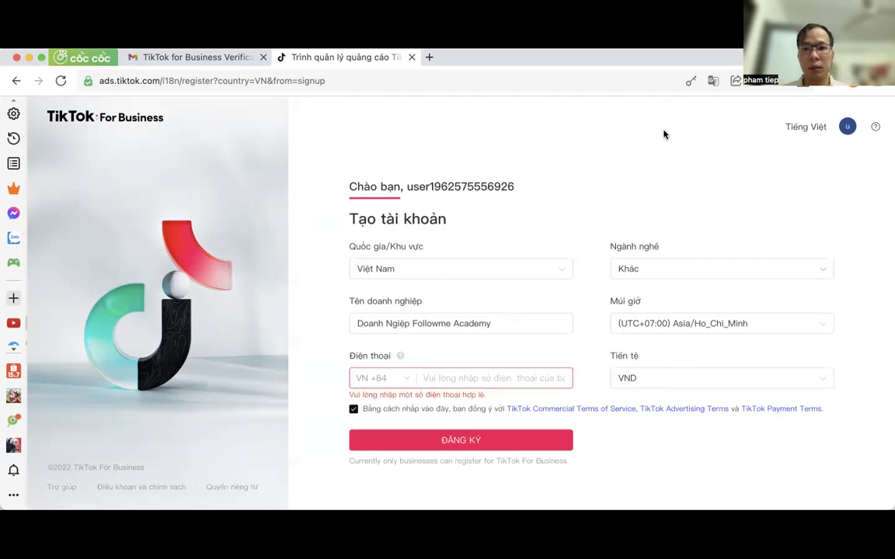
left_click(470, 377)
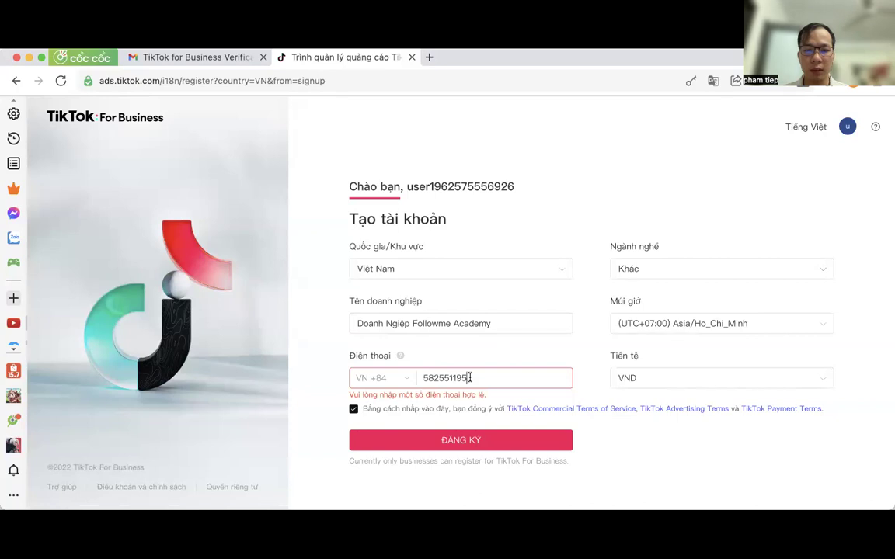
left_click(523, 441)
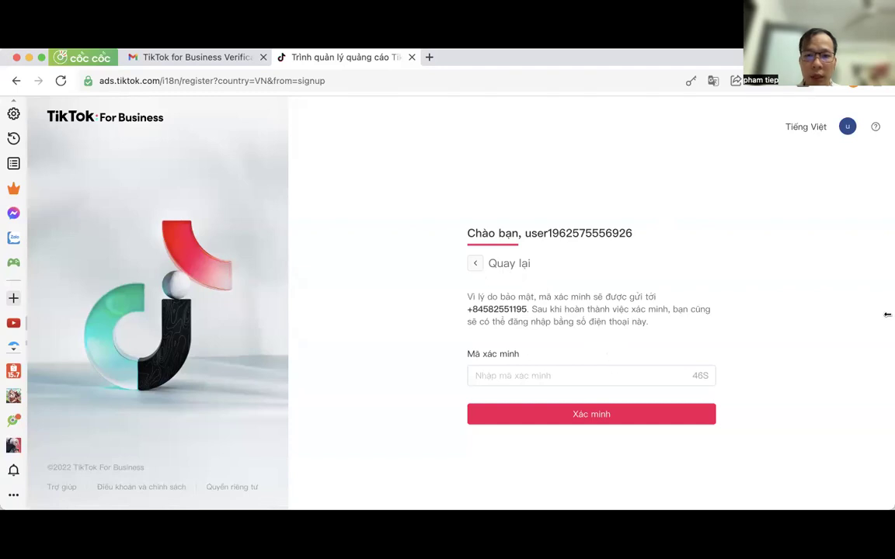
- Enter the SMS verification code received on the phone and confirm it
left_click(508, 375)
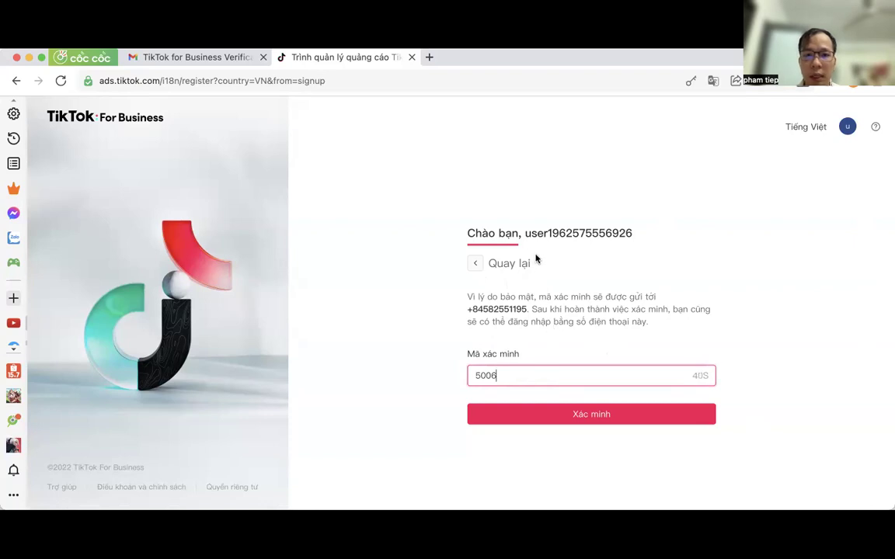
left_click(603, 415)
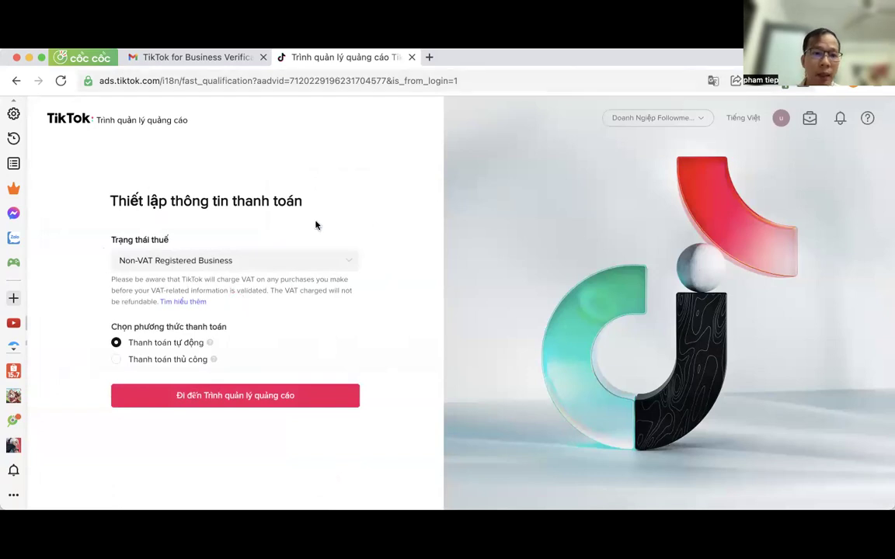
- Choose VAT Registered Business as tax status and paste in the business tax code
left_click(256, 263)
left_click(241, 306)
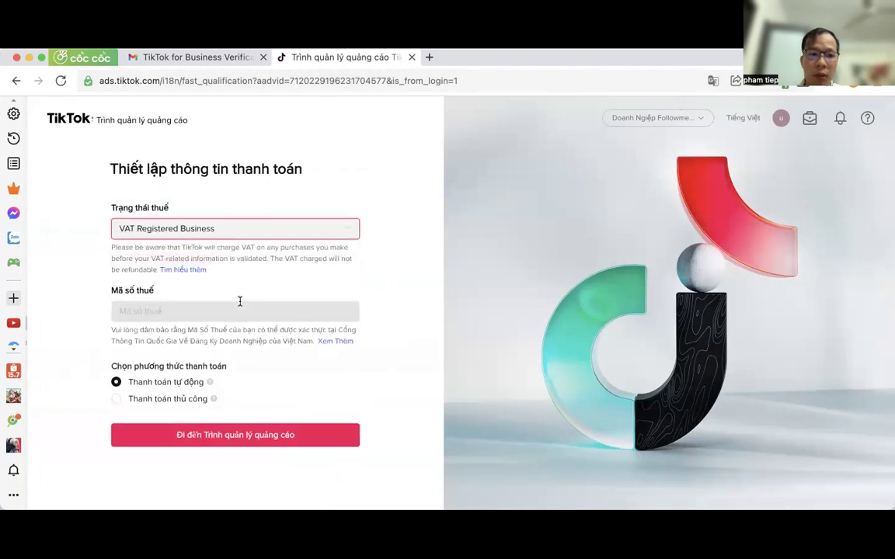
left_click(207, 311)
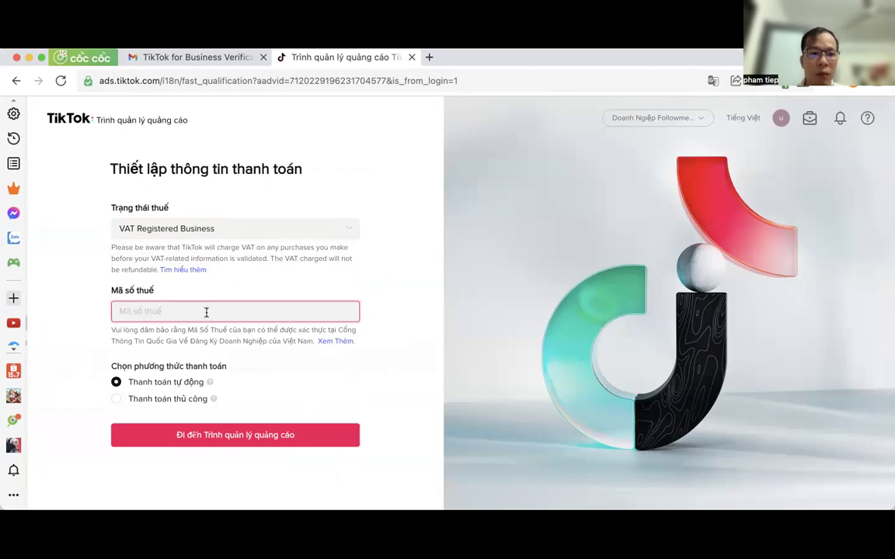
key("super+v")
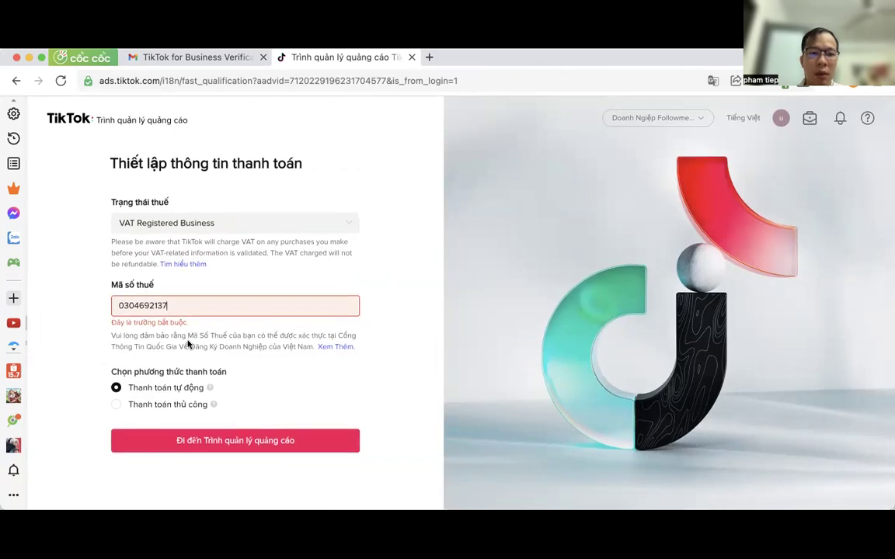
left_click(305, 370)
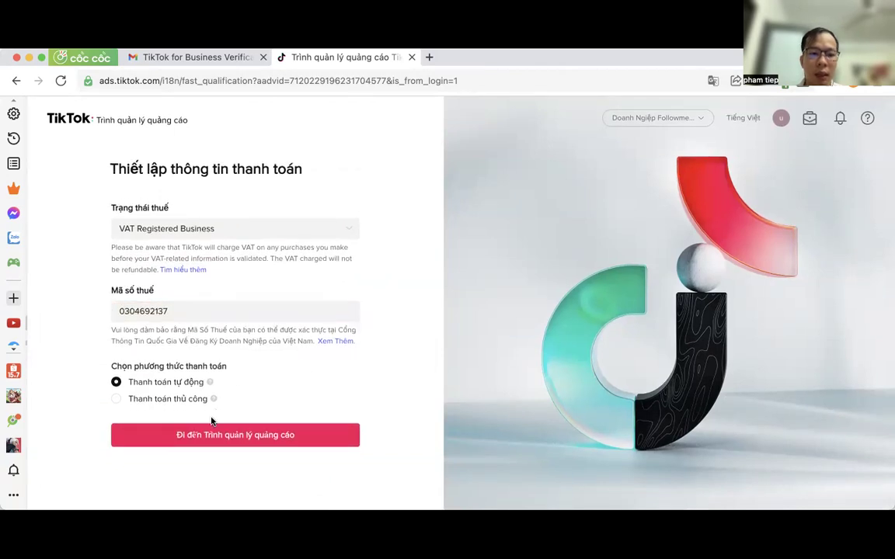
double_click(192, 312)
key("ctrl+c")
key("BackSpace")
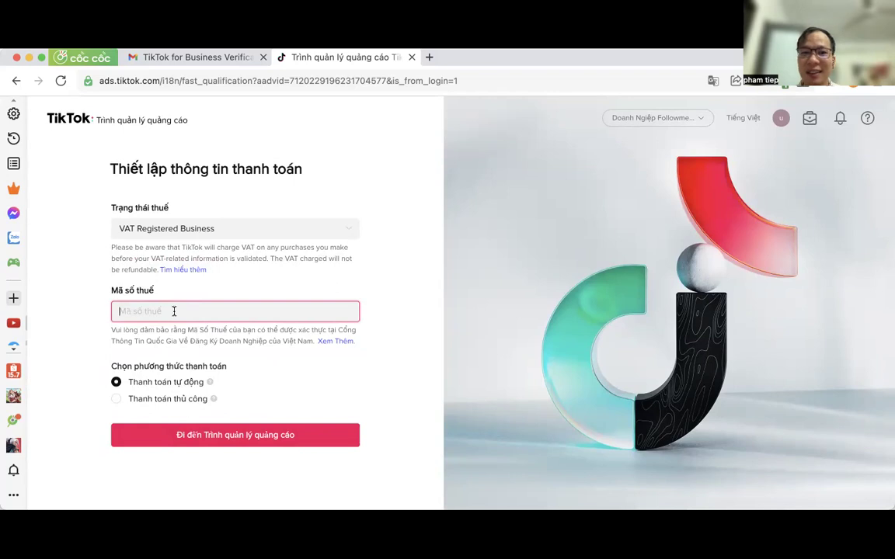
key("ctrl+v")
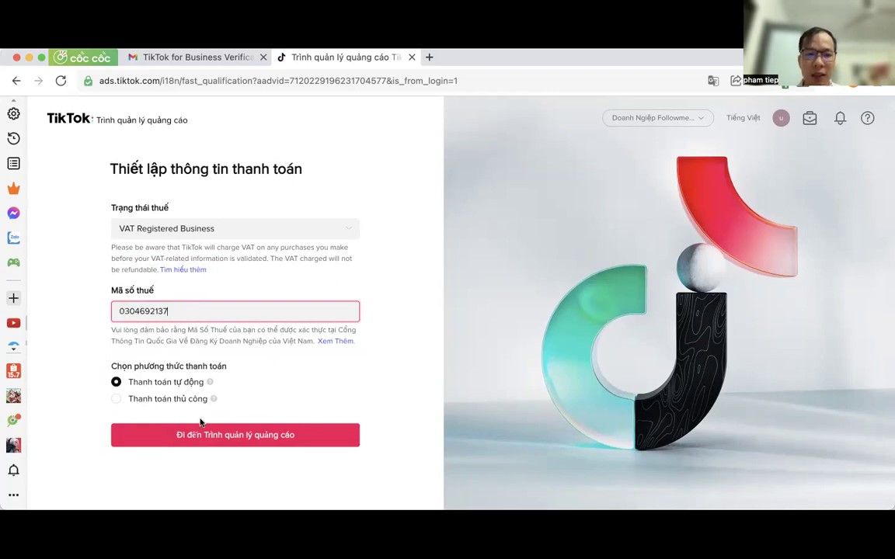